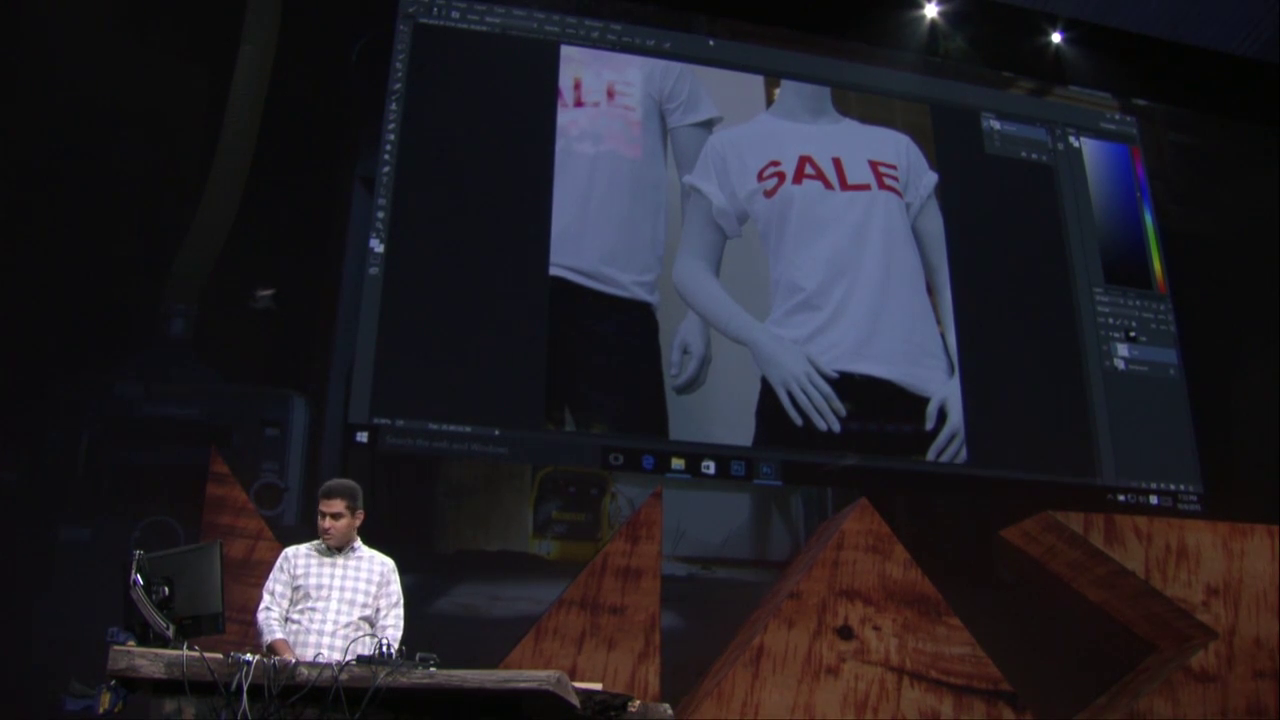
Step: Zoom in on the SALE shirt and paint a plain grey stroke over the S
{"action": "key", "text": "ctrl+plus"}
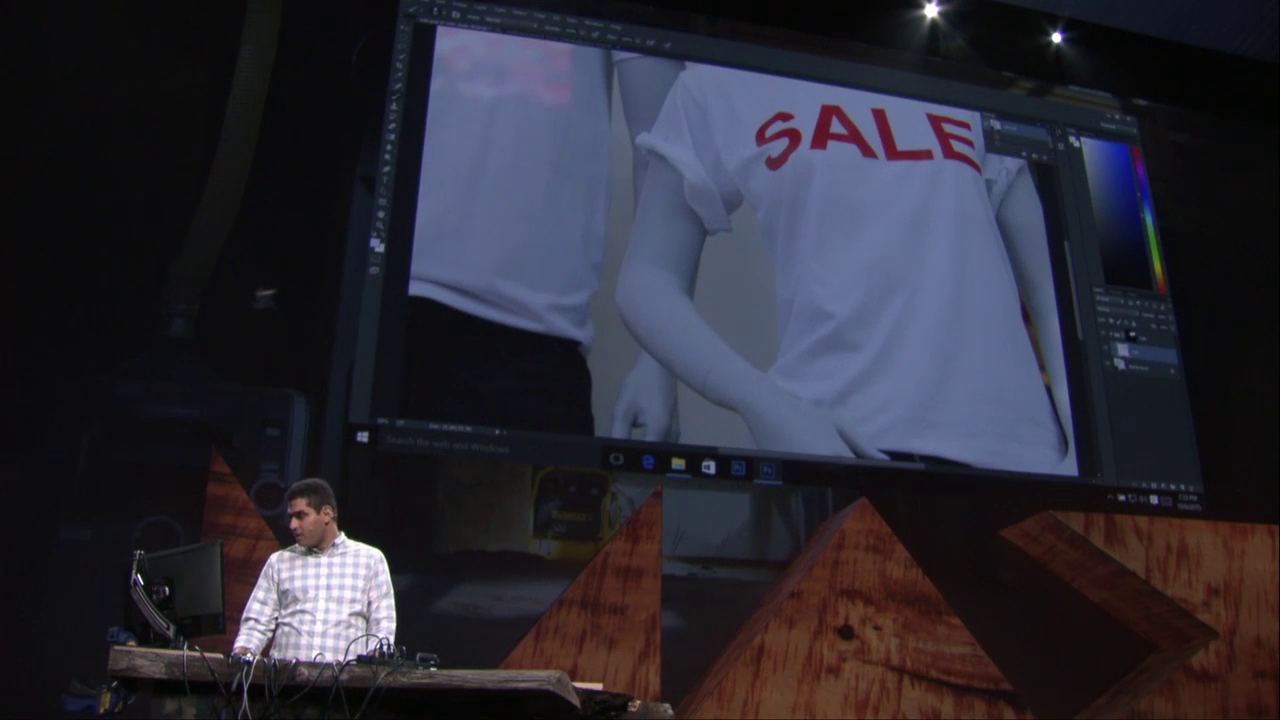
{"action": "scroll", "coordinate": [740, 250], "scroll_direction": "up", "scroll_amount": 3}
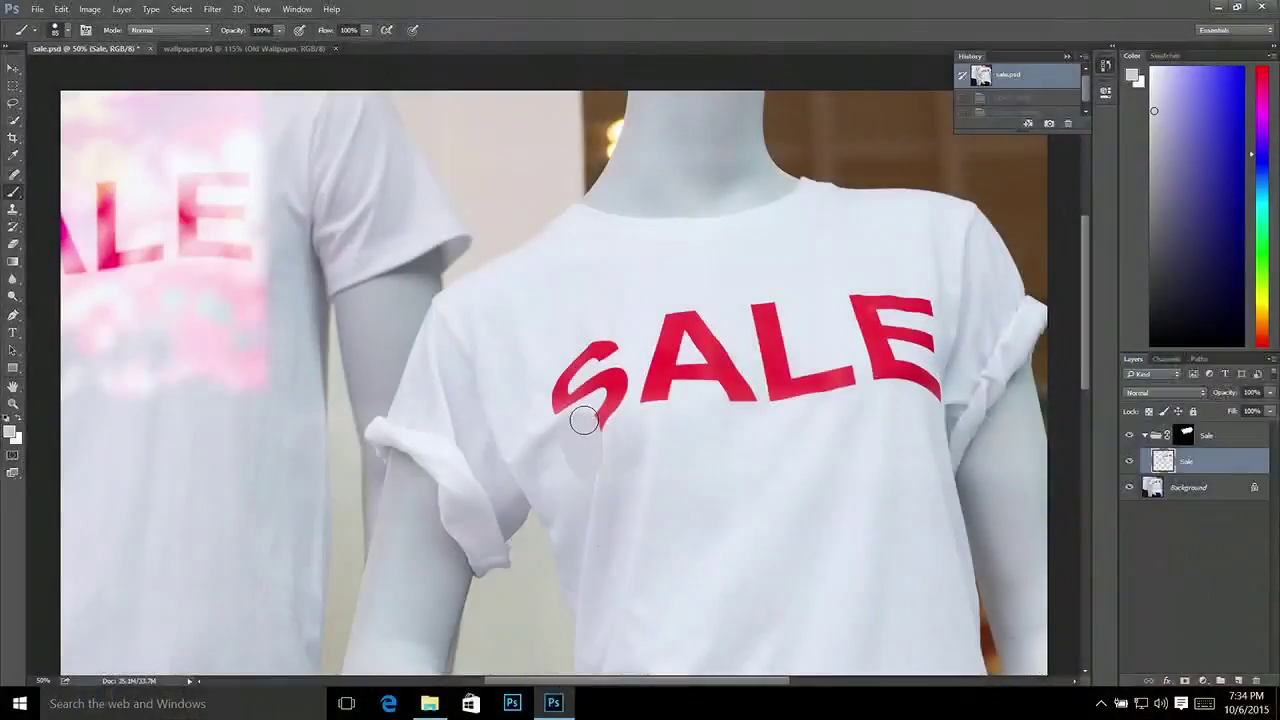
{"action": "mouse_move", "coordinate": [586, 420]}
{"action": "left_mouse_down"}
{"action": "mouse_move", "coordinate": [634, 401]}
{"action": "mouse_move", "coordinate": [621, 377]}
{"action": "mouse_move", "coordinate": [600, 396]}
{"action": "mouse_move", "coordinate": [571, 392]}
{"action": "mouse_move", "coordinate": [623, 344]}
{"action": "mouse_move", "coordinate": [588, 349]}
{"action": "mouse_move", "coordinate": [555, 404]}
{"action": "mouse_move", "coordinate": [586, 423]}
{"action": "left_mouse_up"}
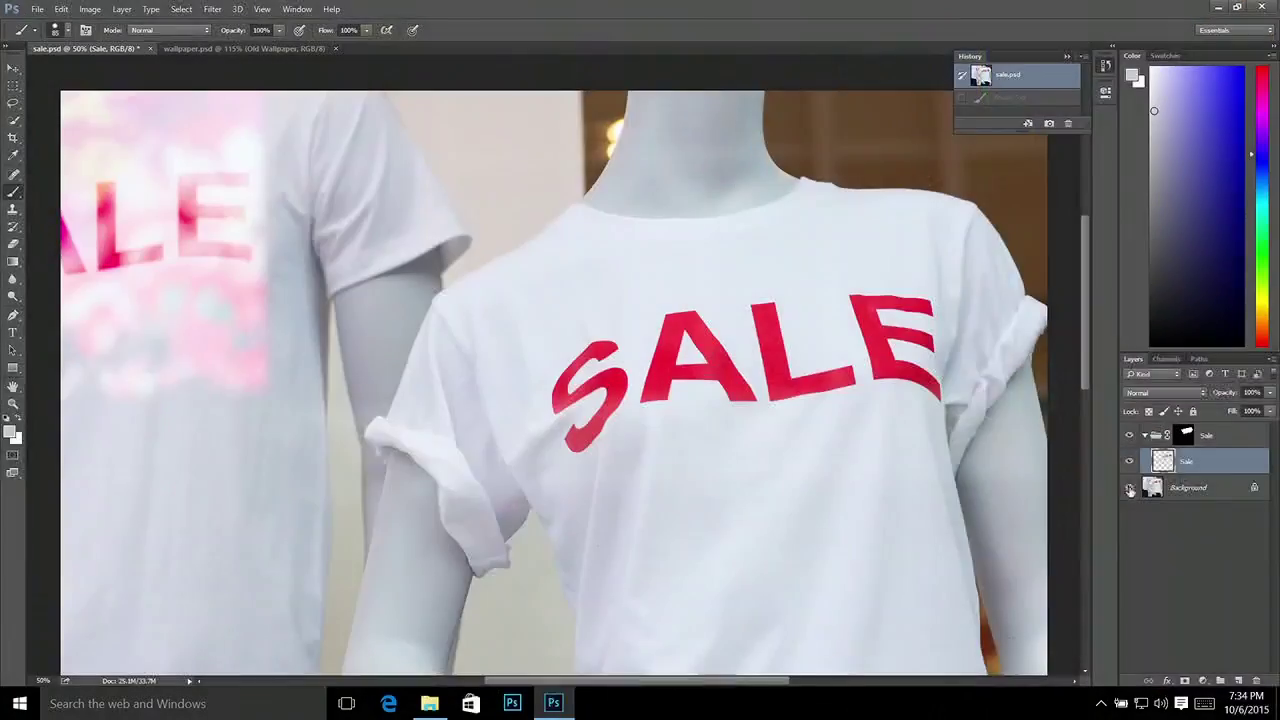
Step: Hide the background and apply Extract Shading at +0.030, previewing Reflectance, Shading and Combined modes
{"action": "left_click", "coordinate": [1129, 487]}
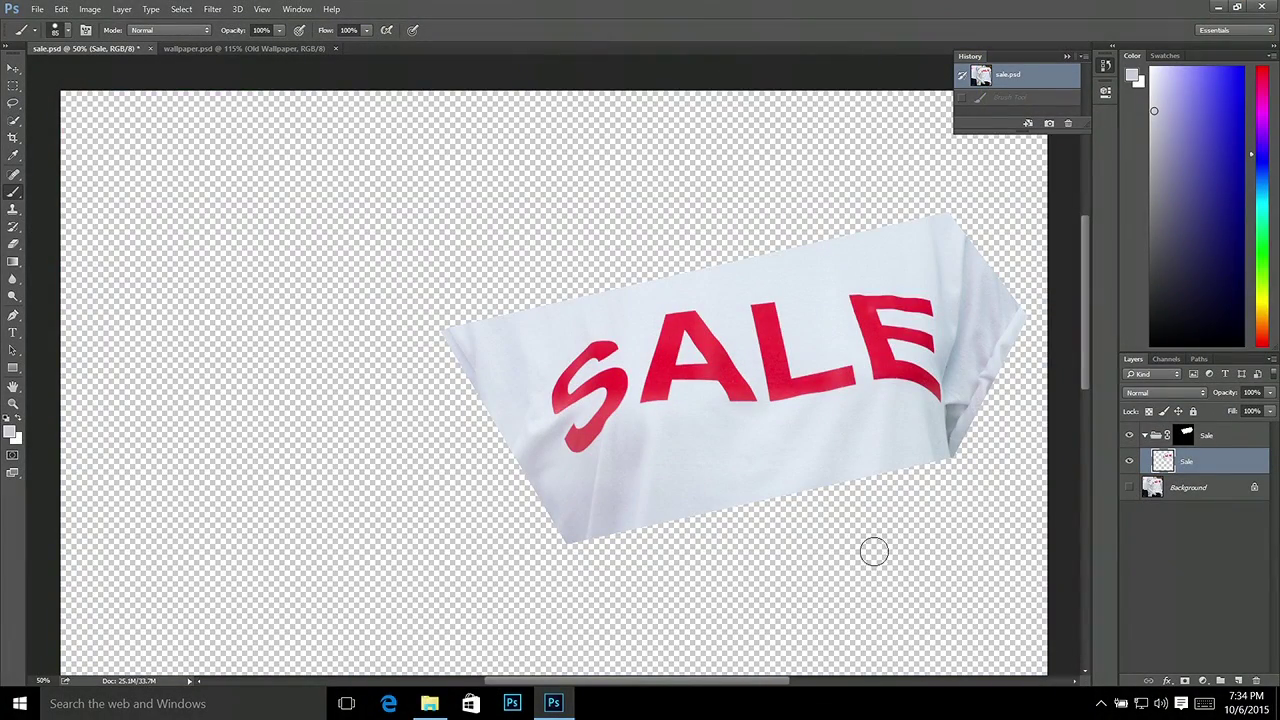
{"action": "left_click", "coordinate": [61, 9]}
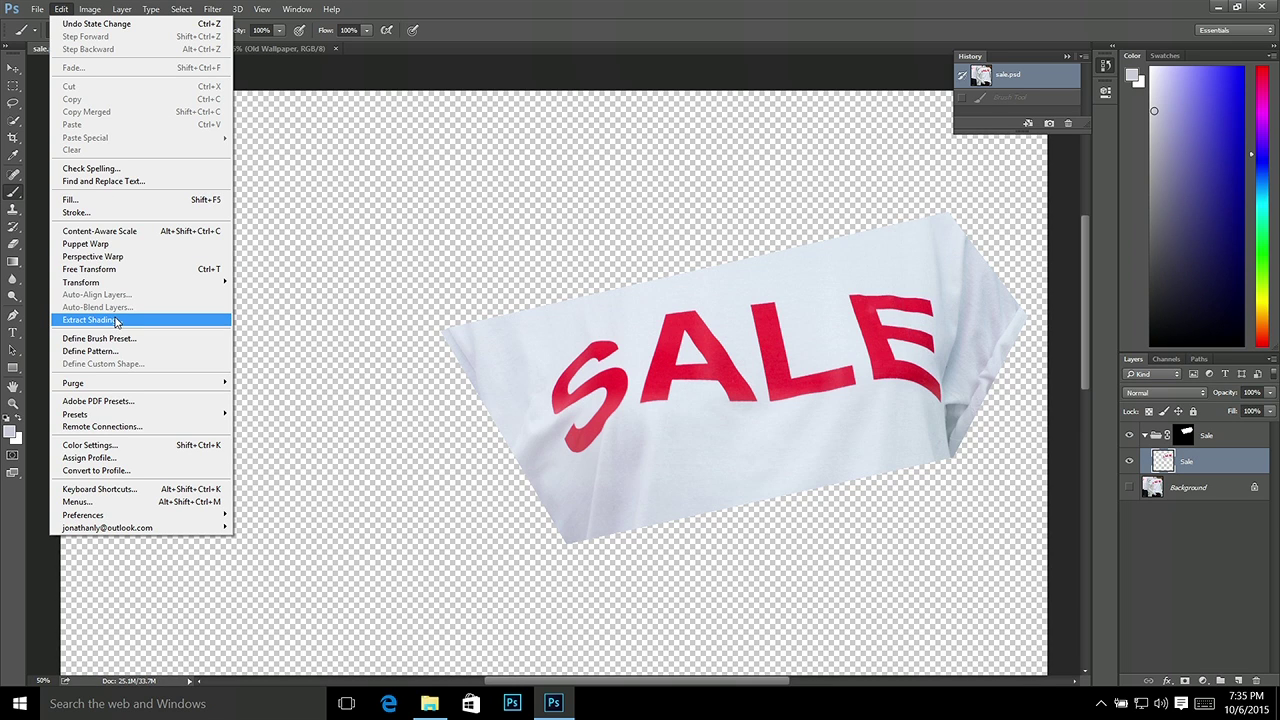
{"action": "left_click", "coordinate": [115, 321]}
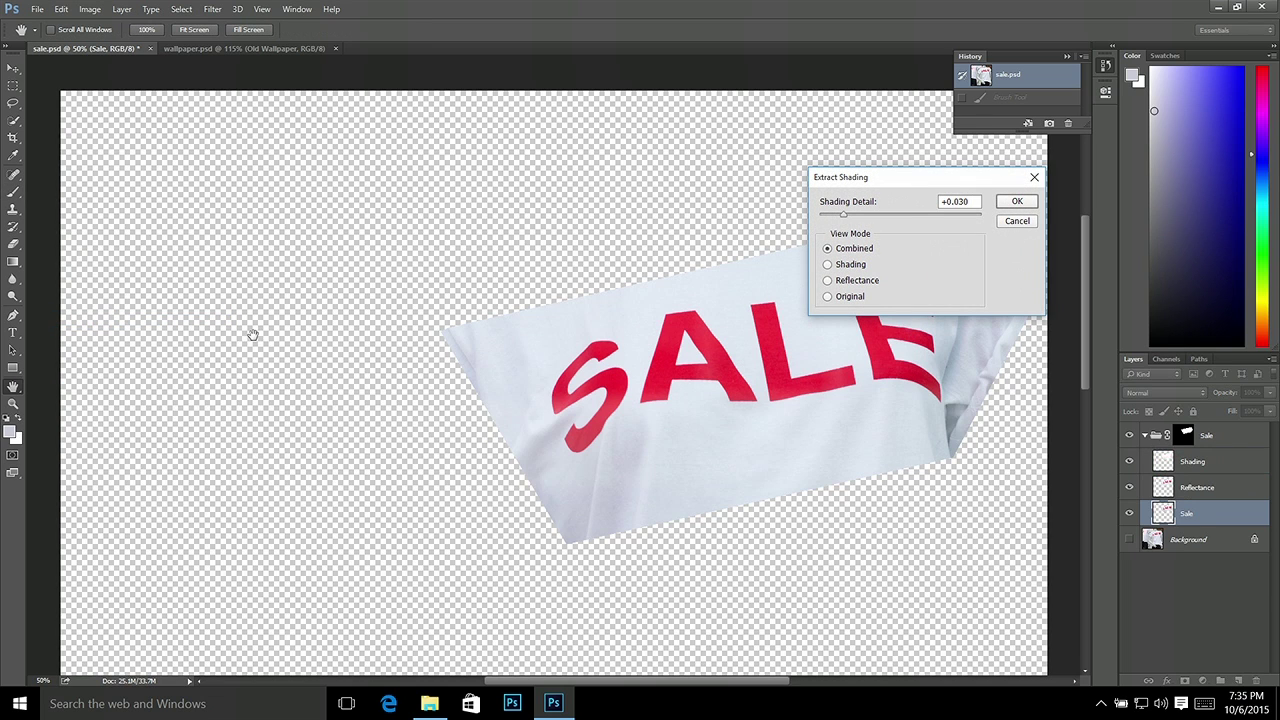
{"action": "mouse_move", "coordinate": [870, 180]}
{"action": "left_mouse_down"}
{"action": "mouse_move", "coordinate": [315, 336]}
{"action": "mouse_move", "coordinate": [256, 375]}
{"action": "mouse_move", "coordinate": [255, 522]}
{"action": "left_mouse_up"}
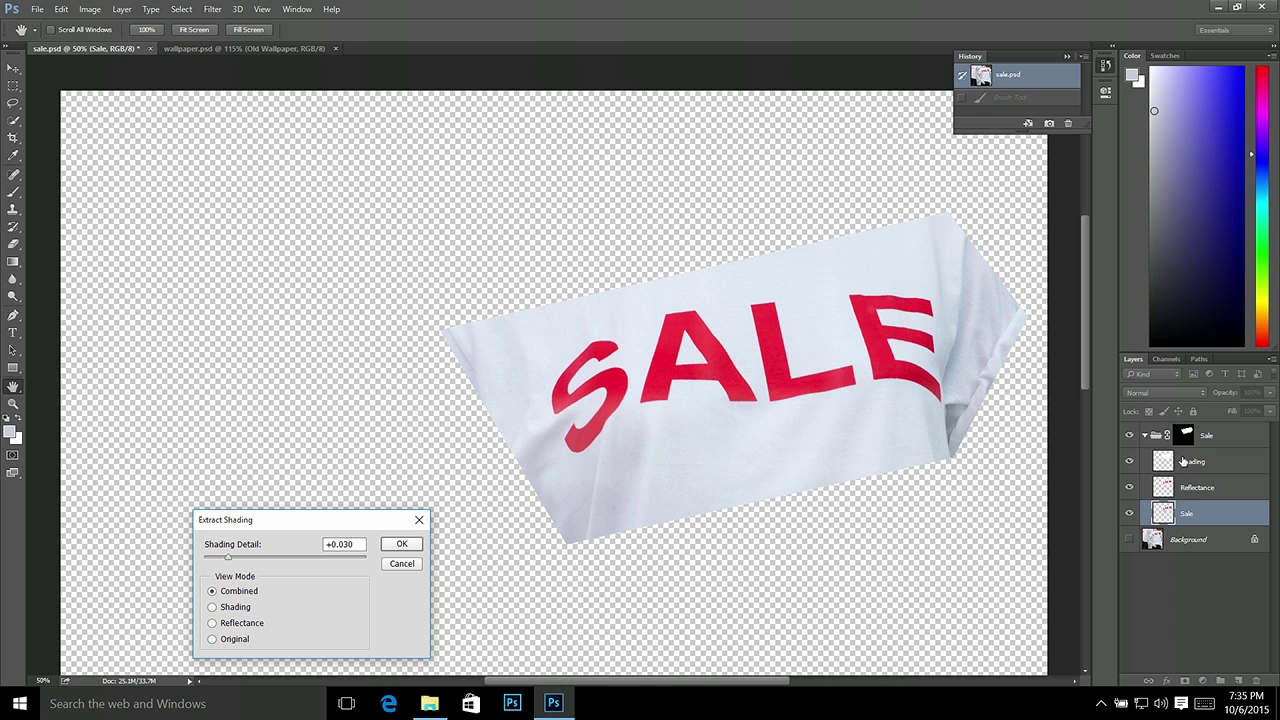
{"action": "left_click", "coordinate": [239, 626]}
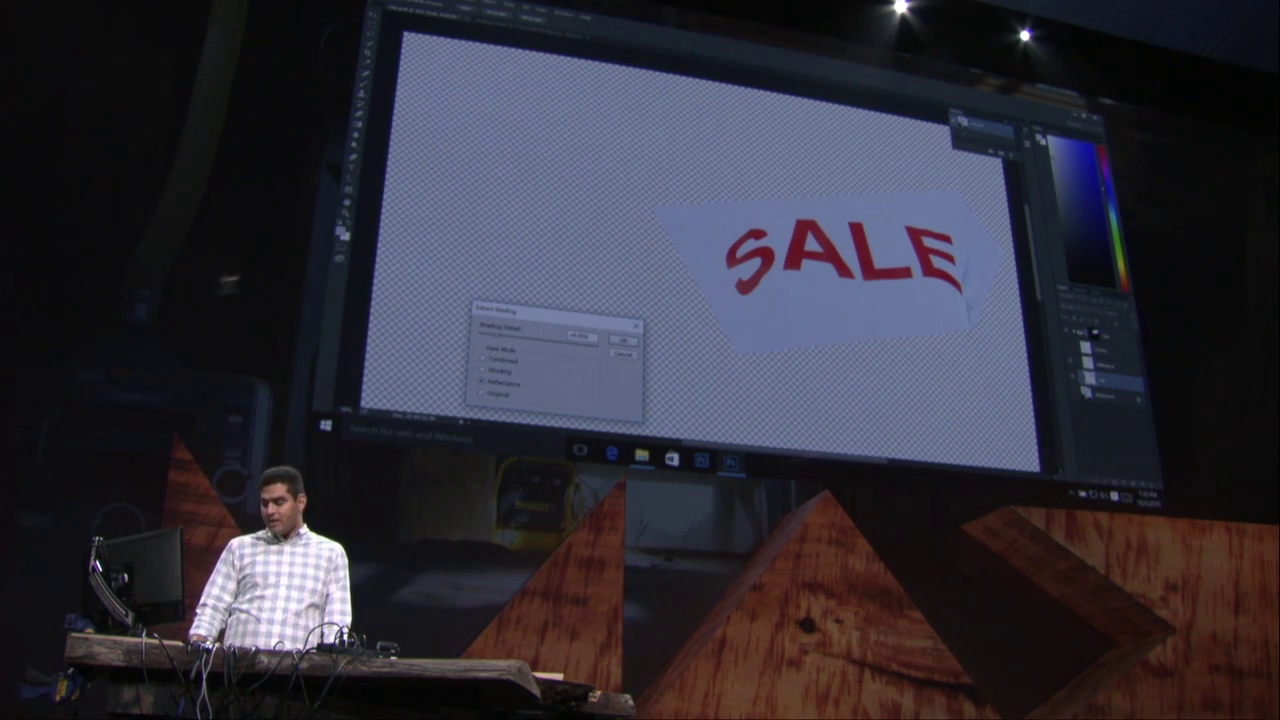
{"action": "left_click", "coordinate": [483, 370]}
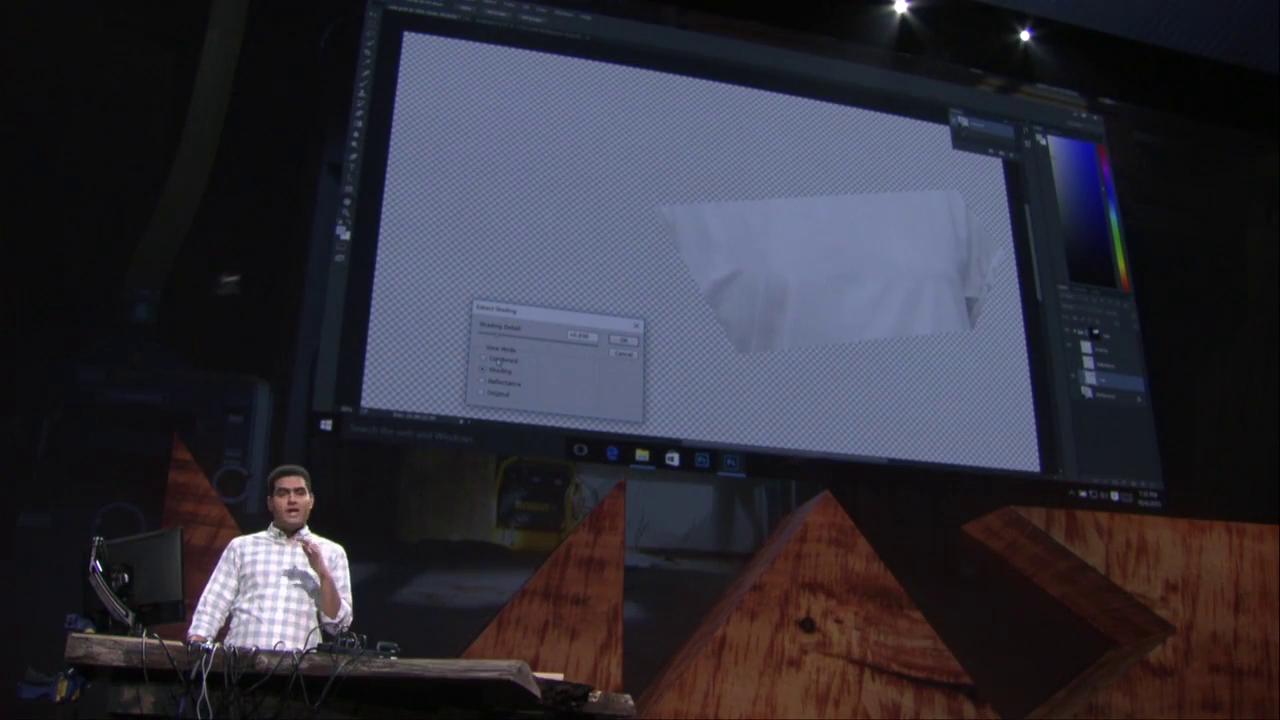
{"action": "left_click", "coordinate": [499, 360]}
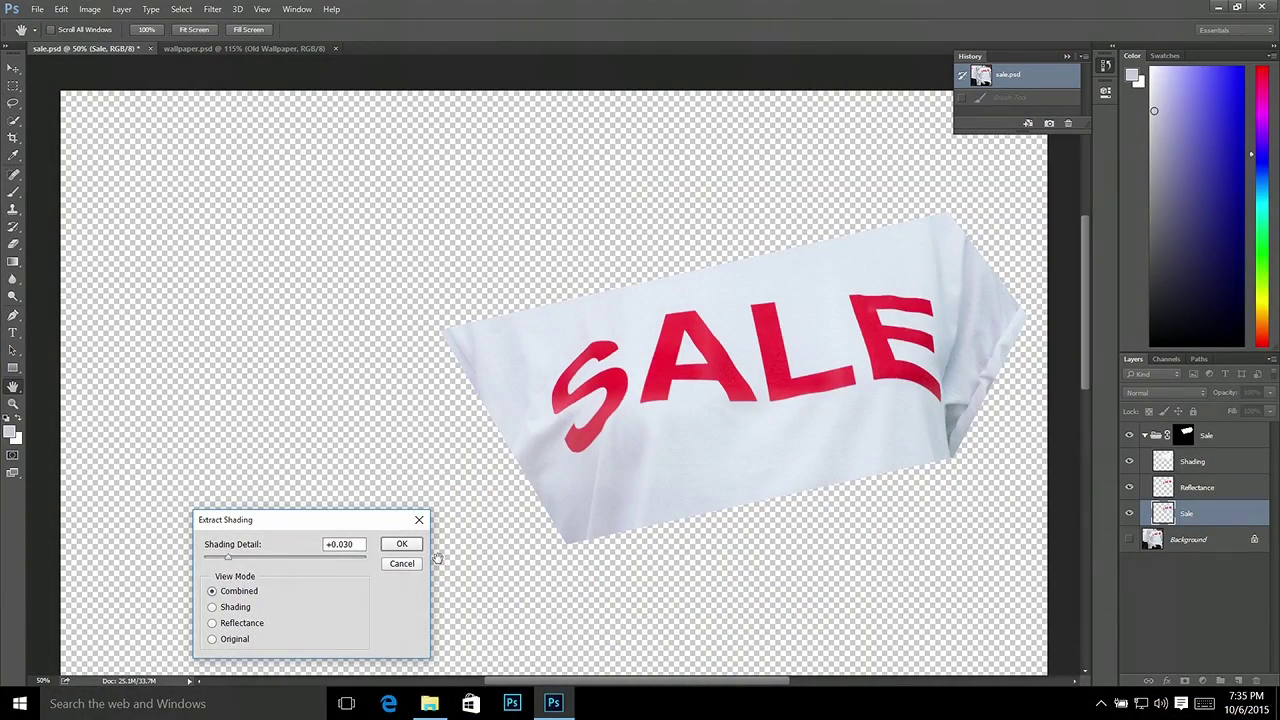
{"action": "left_click", "coordinate": [401, 544]}
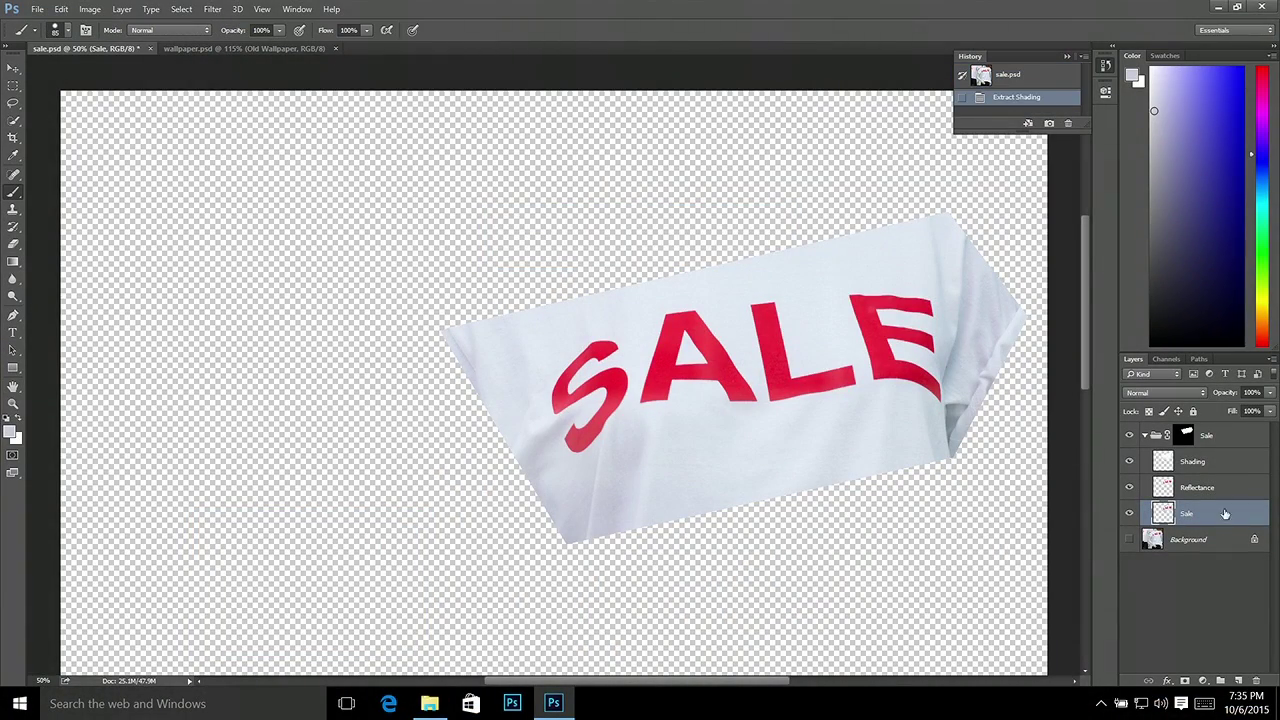
Step: Hide the Shading and Sale layers, sample the light fabric colour and target Reflectance
{"action": "left_click", "coordinate": [1130, 462]}
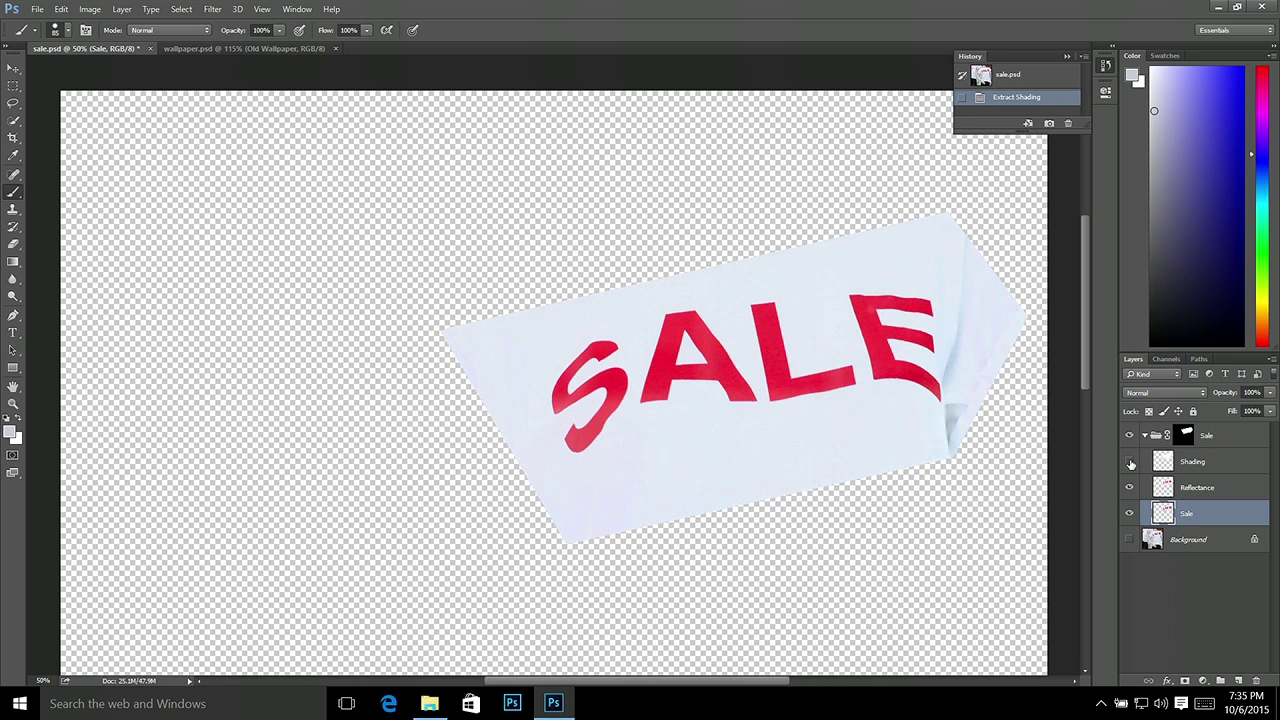
{"action": "left_click", "coordinate": [1129, 514]}
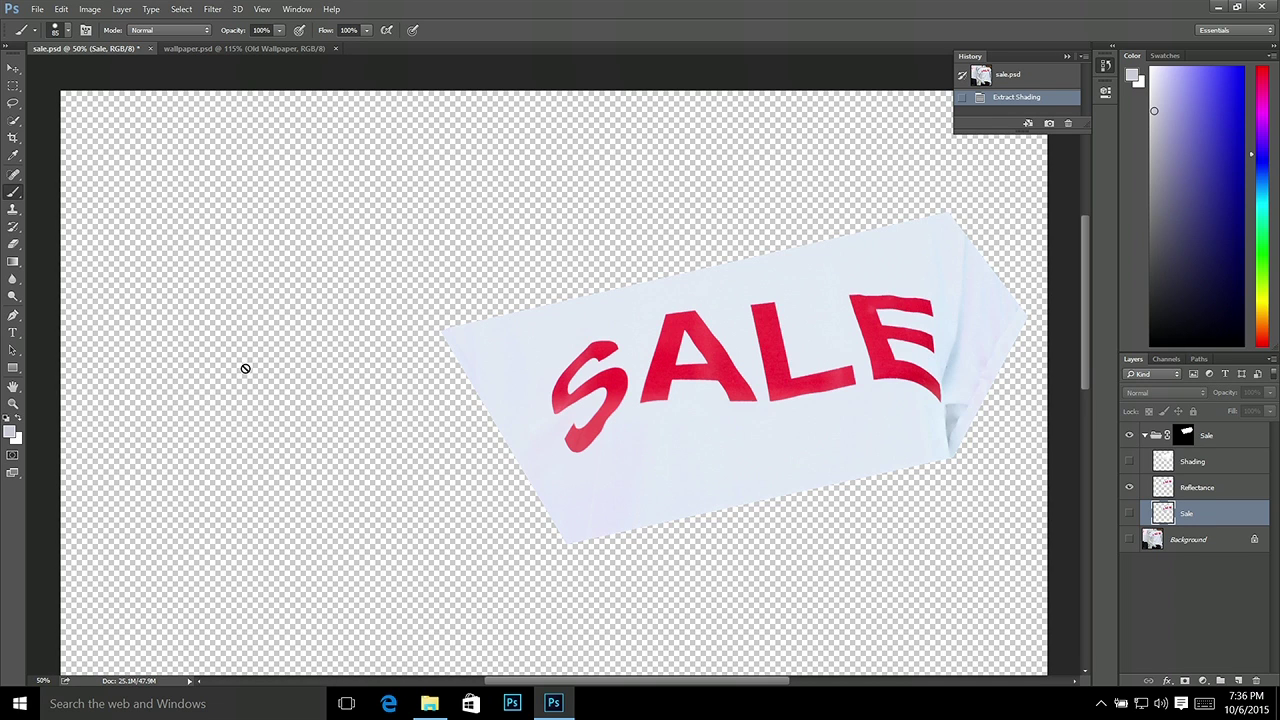
{"action": "left_click", "coordinate": [620, 328], "text": "alt"}
{"action": "left_click", "coordinate": [613, 345]}
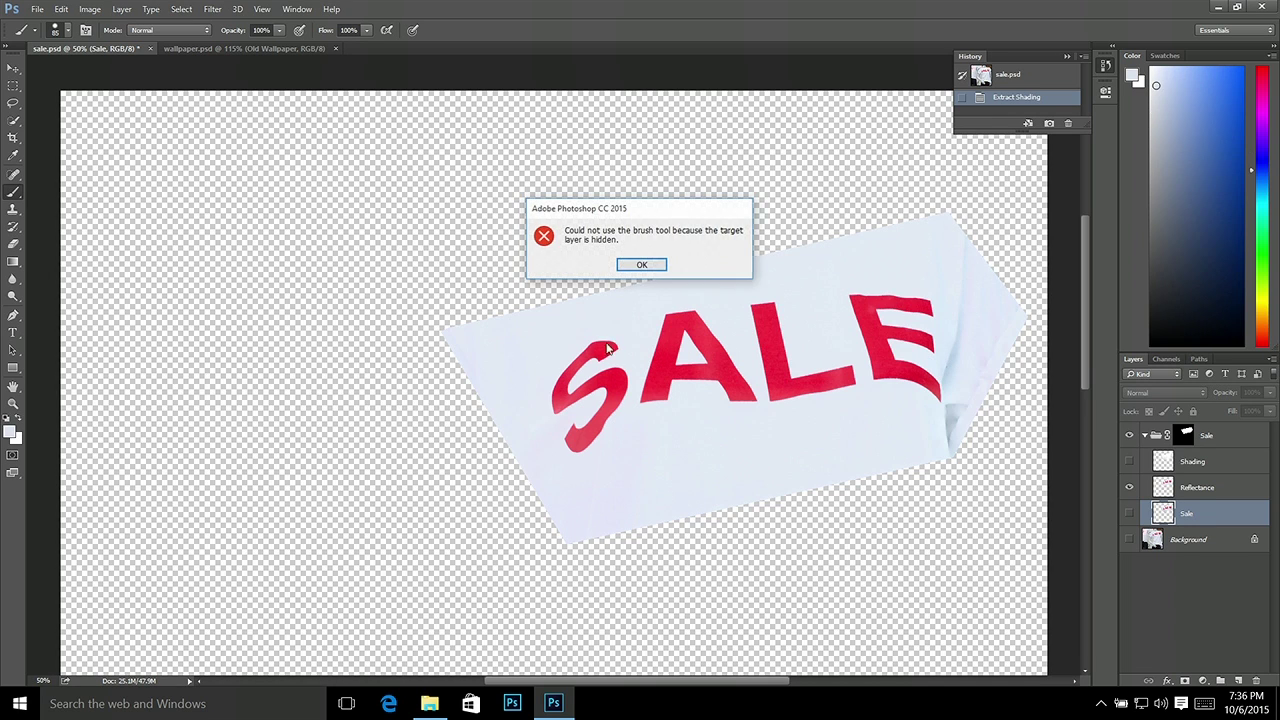
{"action": "left_click", "coordinate": [642, 266]}
{"action": "left_click", "coordinate": [1190, 487]}
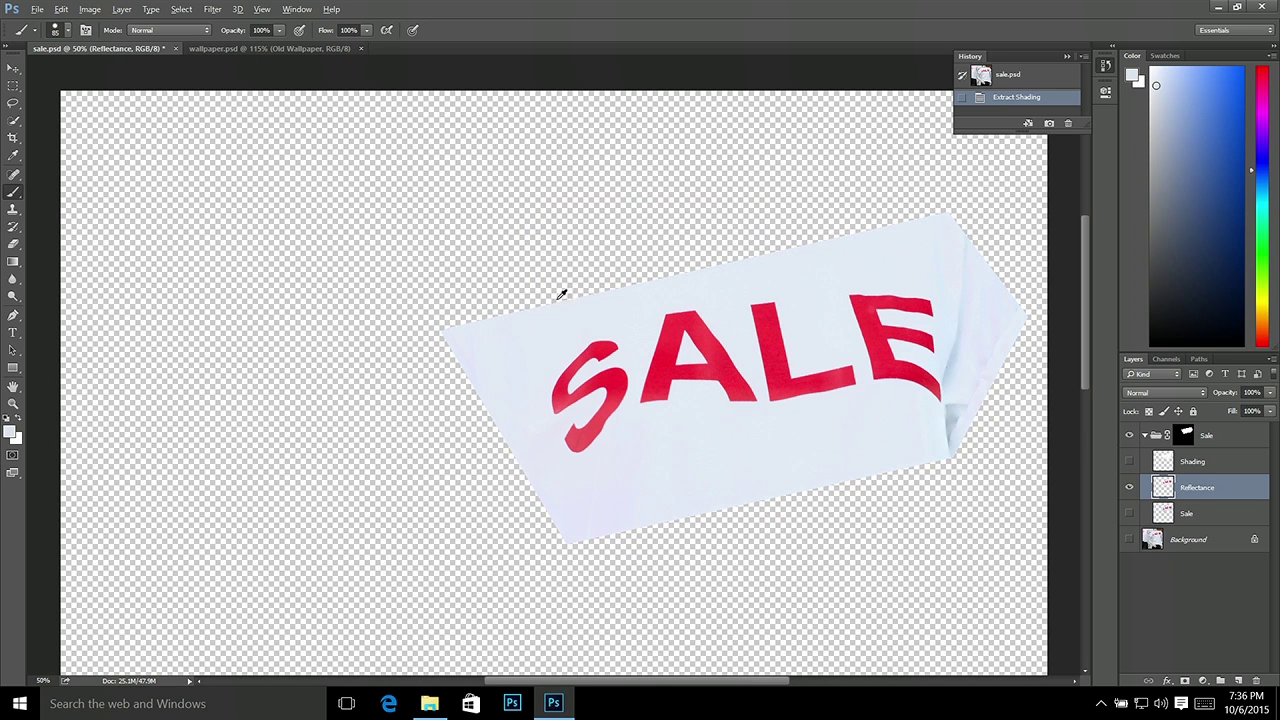
Step: Paint out the red S with fabric colour, then show Shading and the mannequin background again
{"action": "mouse_move", "coordinate": [610, 331]}
{"action": "left_mouse_down"}
{"action": "mouse_move", "coordinate": [557, 397]}
{"action": "mouse_move", "coordinate": [550, 433]}
{"action": "mouse_move", "coordinate": [580, 434]}
{"action": "mouse_move", "coordinate": [605, 407]}
{"action": "mouse_move", "coordinate": [609, 374]}
{"action": "mouse_move", "coordinate": [576, 397]}
{"action": "mouse_move", "coordinate": [590, 412]}
{"action": "left_mouse_up"}
{"action": "left_click", "coordinate": [557, 437], "text": "alt"}
{"action": "left_click", "coordinate": [623, 366], "text": "alt"}
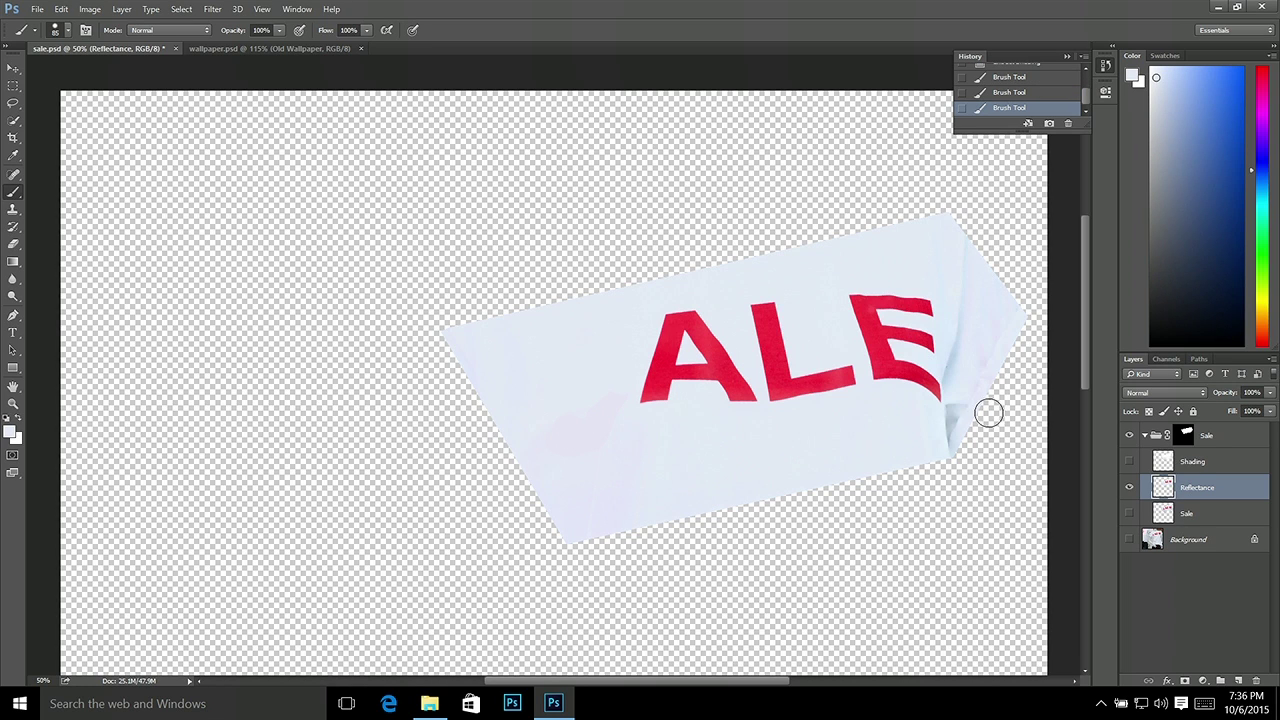
{"action": "left_click", "coordinate": [1129, 462]}
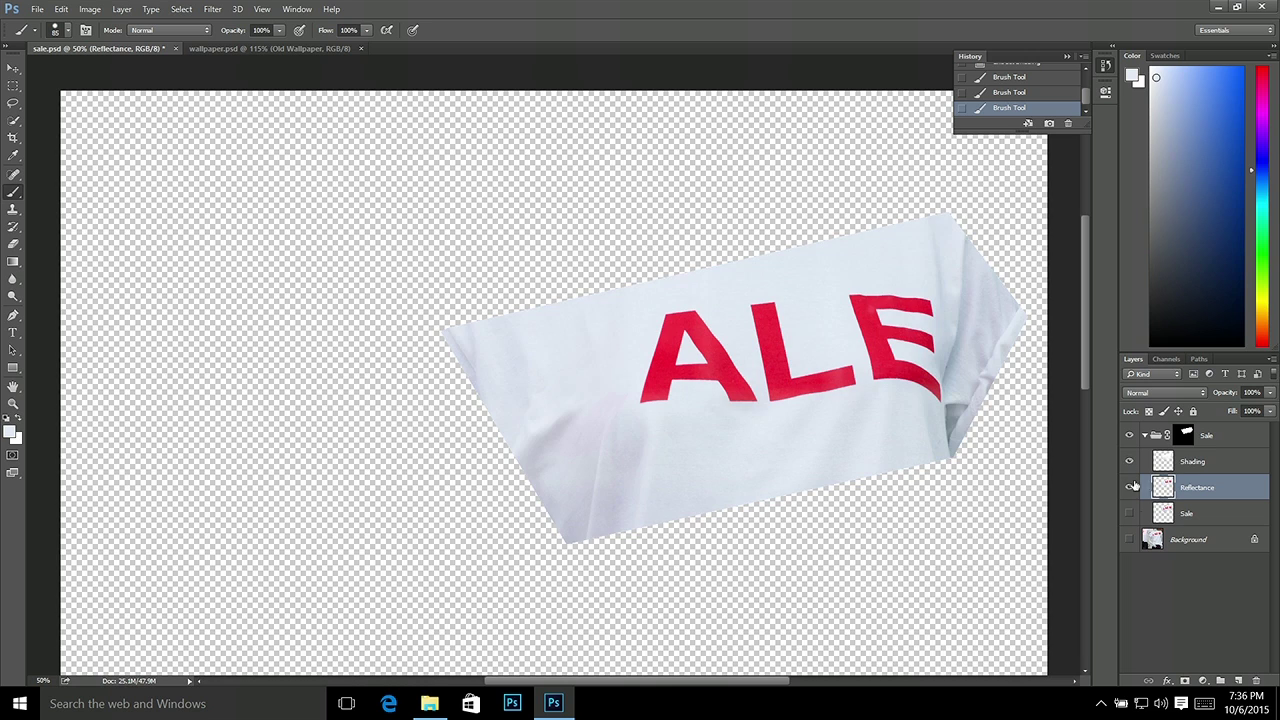
{"action": "left_click", "coordinate": [1129, 540]}
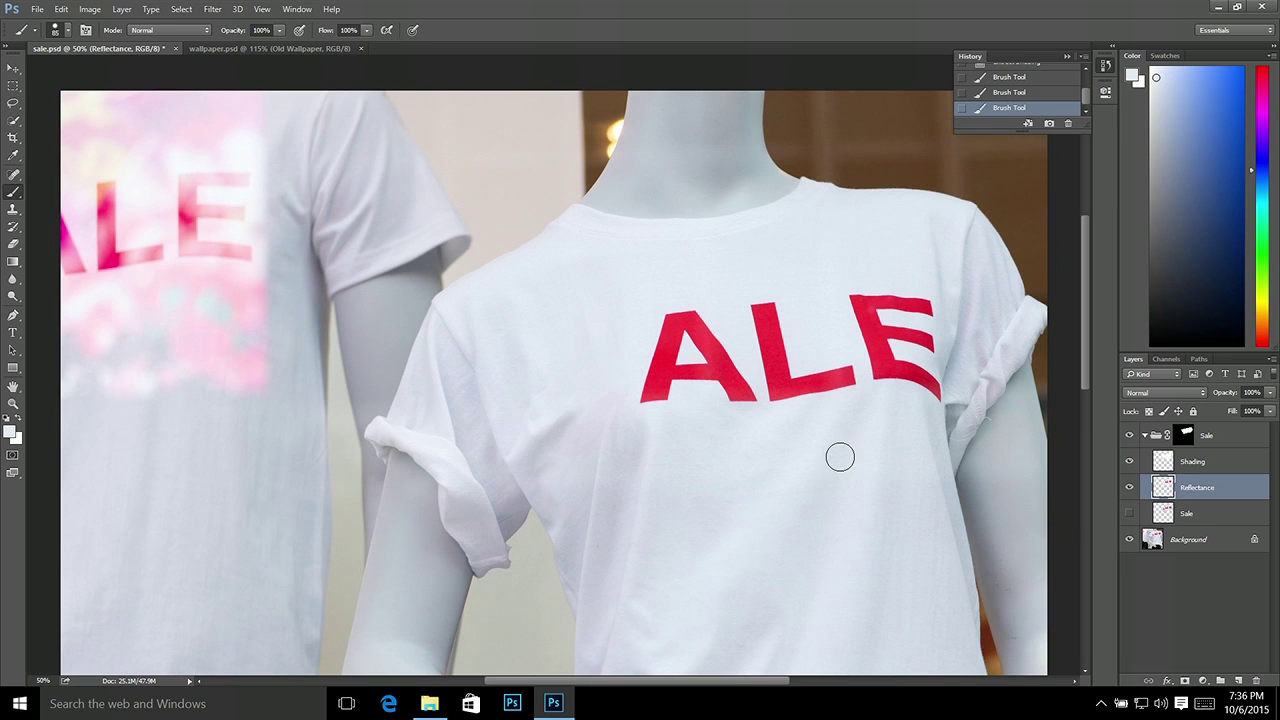
Step: Cancel the Open dialog, zoom out on sale.psd and switch to the wallpaper.psd document
{"action": "key", "text": "ctrl+o"}
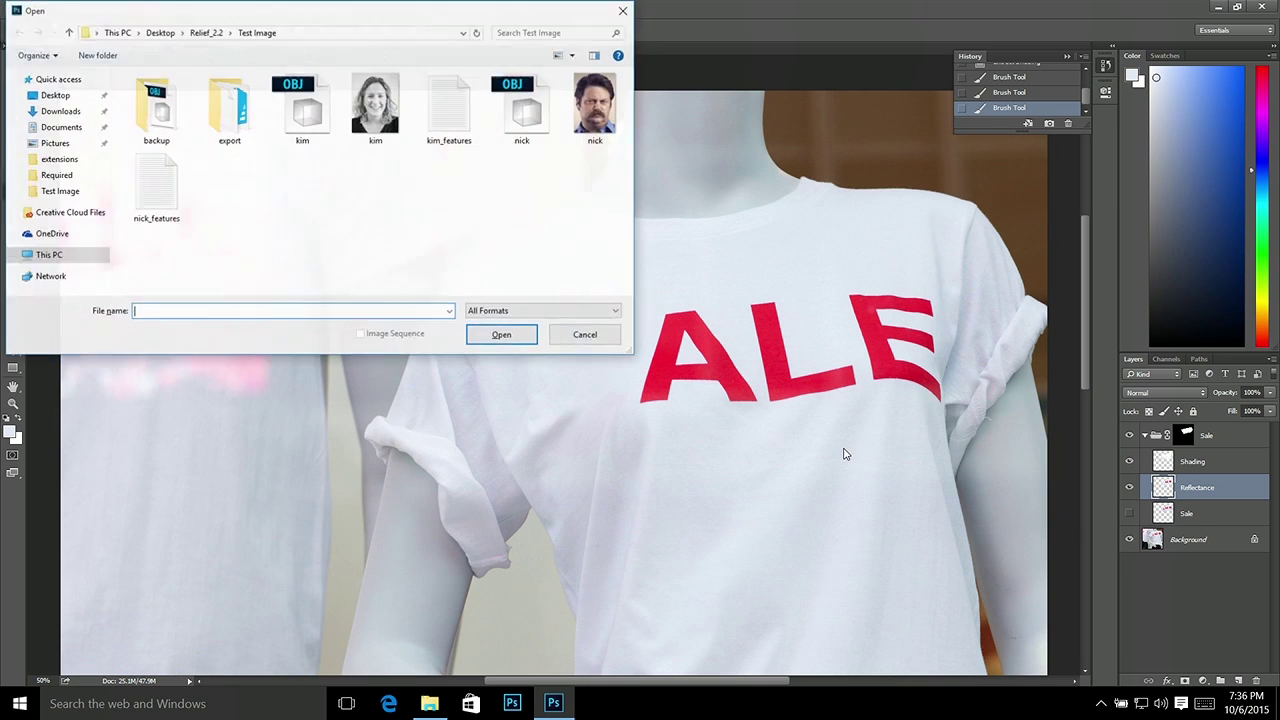
{"action": "key", "text": "Escape"}
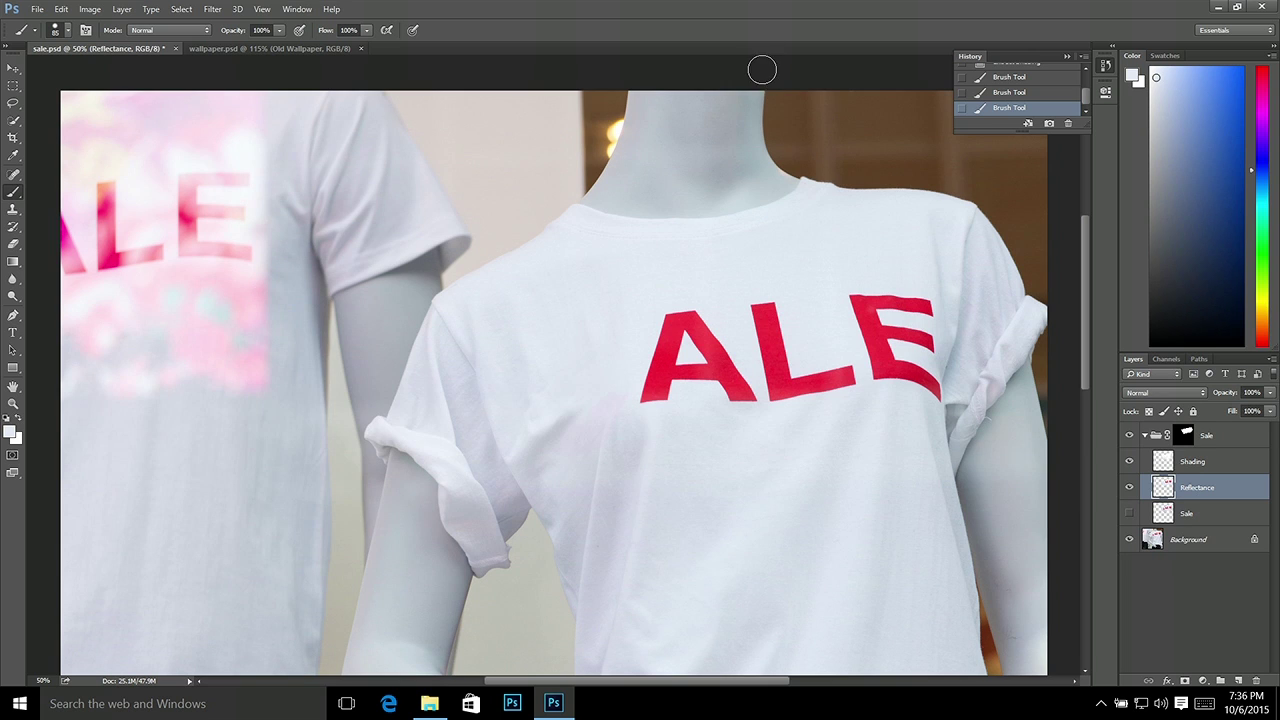
{"action": "scroll", "coordinate": [766, 84], "scroll_direction": "down", "scroll_amount": 2}
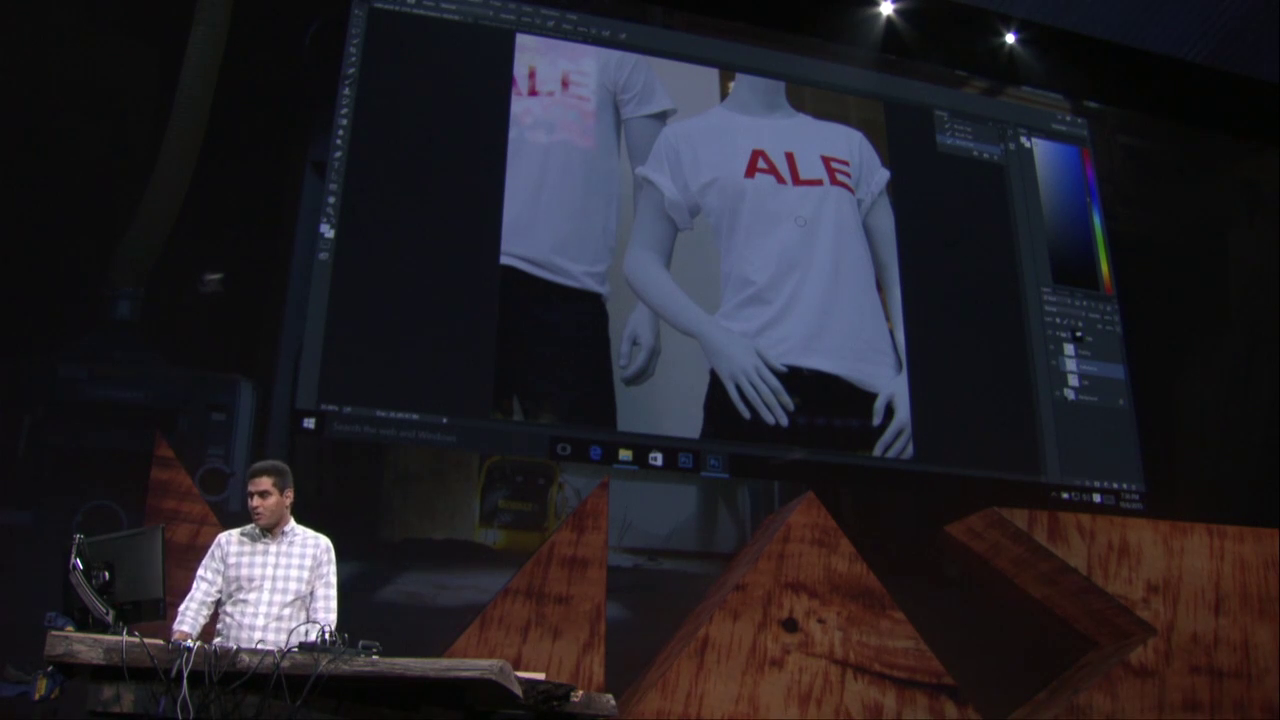
{"action": "key", "text": "ctrl+Tab"}
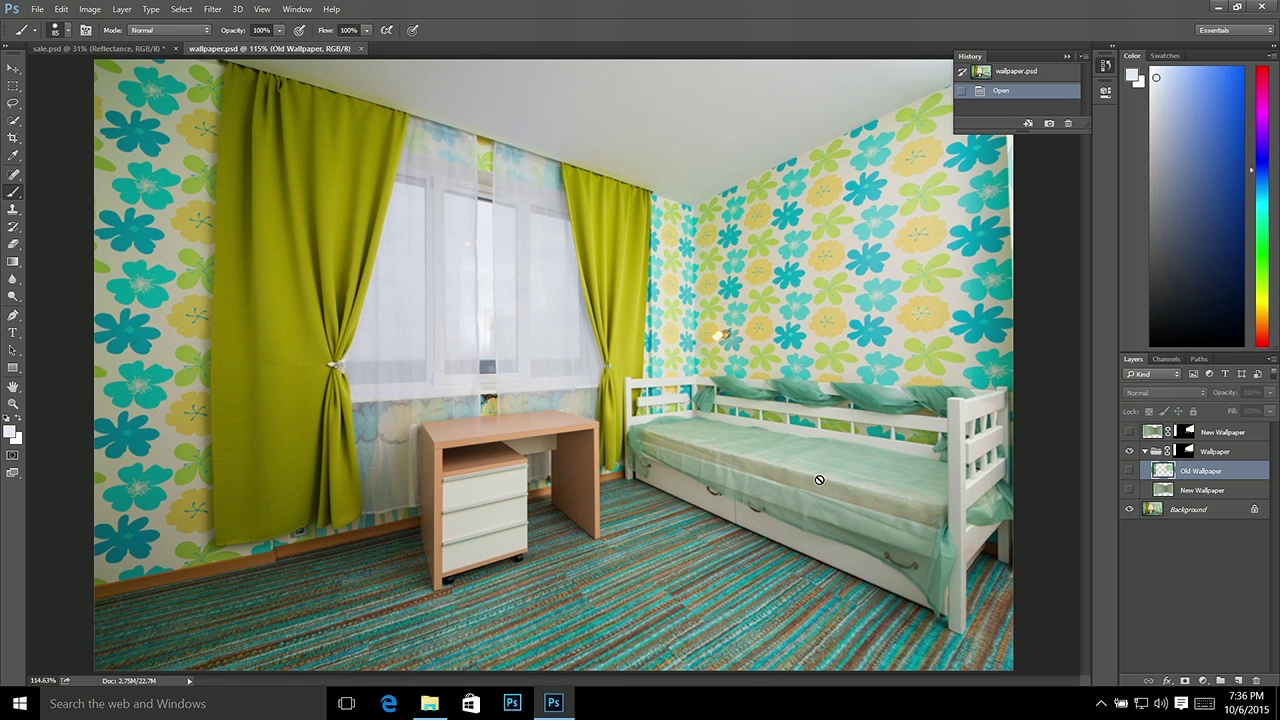
Step: Hide Old Wallpaper and show the inner New Wallpaper layer so the walls show green lattice
{"action": "left_click", "coordinate": [1129, 432]}
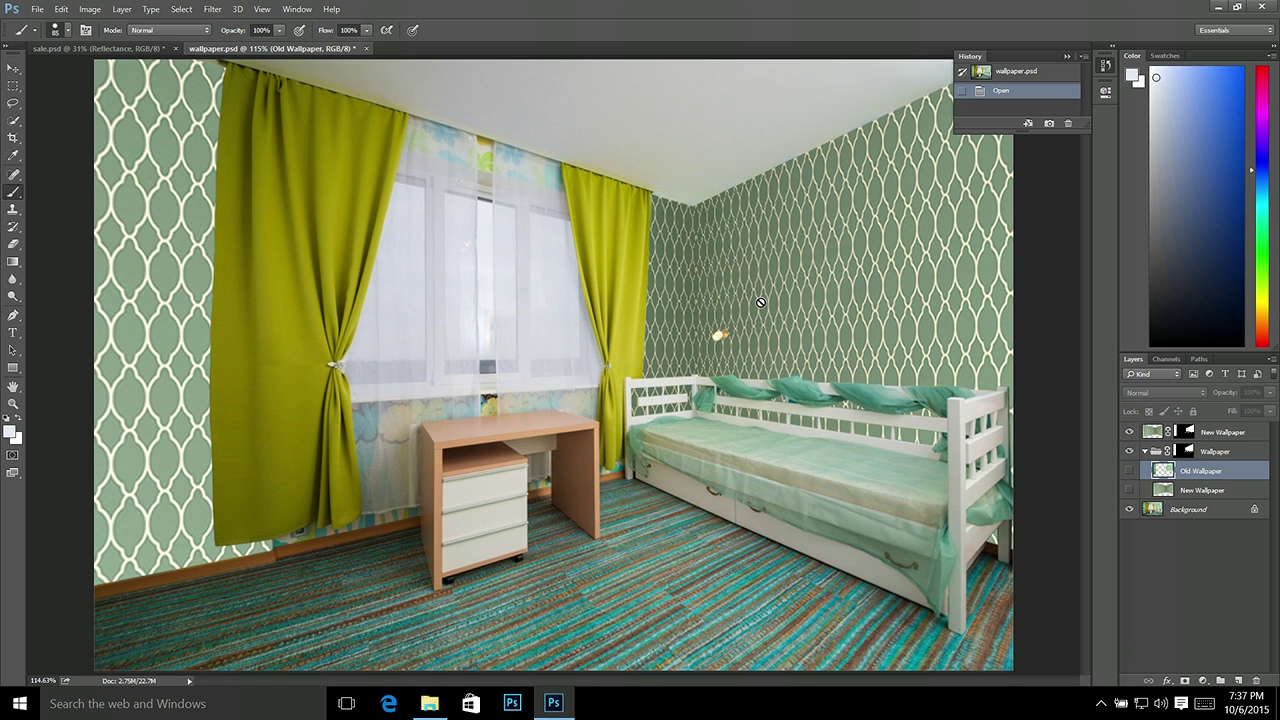
{"action": "left_click", "coordinate": [1129, 432]}
{"action": "left_click", "coordinate": [1132, 471]}
{"action": "left_click", "coordinate": [1129, 490]}
Step: Select New Wallpaper and start Extract Shading on it at +0.030
{"action": "left_click", "coordinate": [1188, 492]}
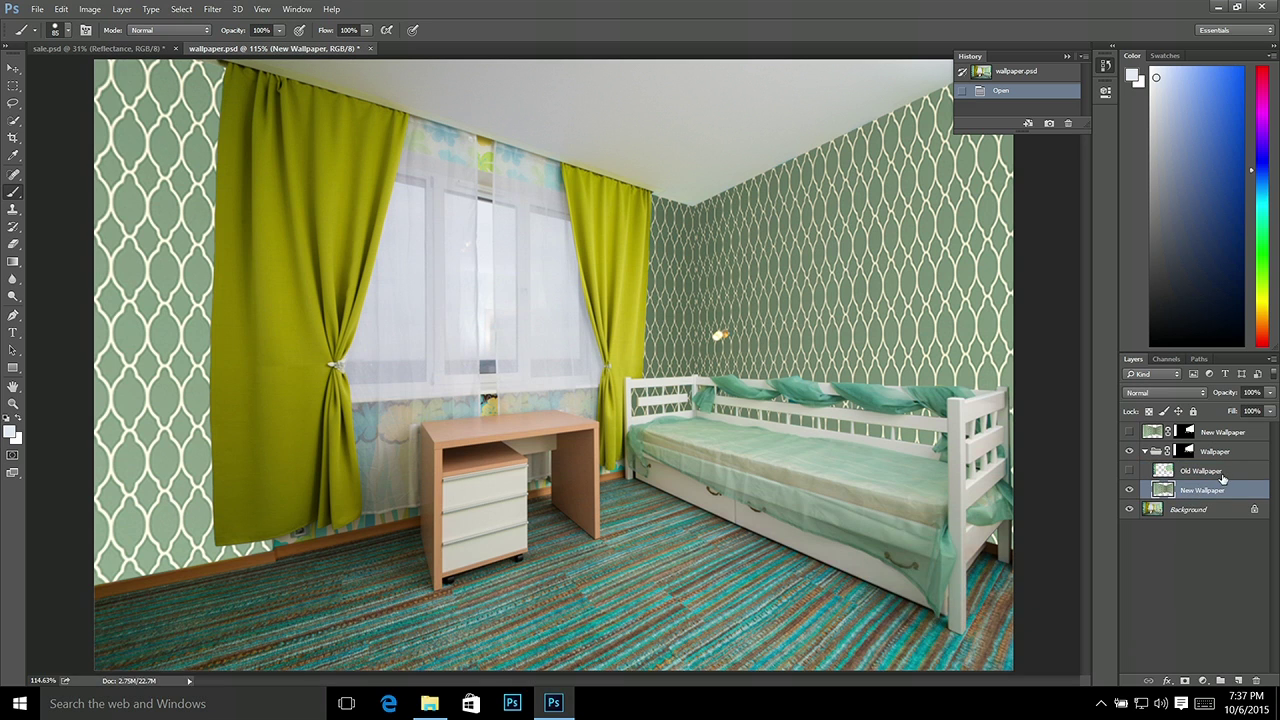
{"action": "left_click", "coordinate": [57, 11]}
{"action": "left_click", "coordinate": [150, 322]}
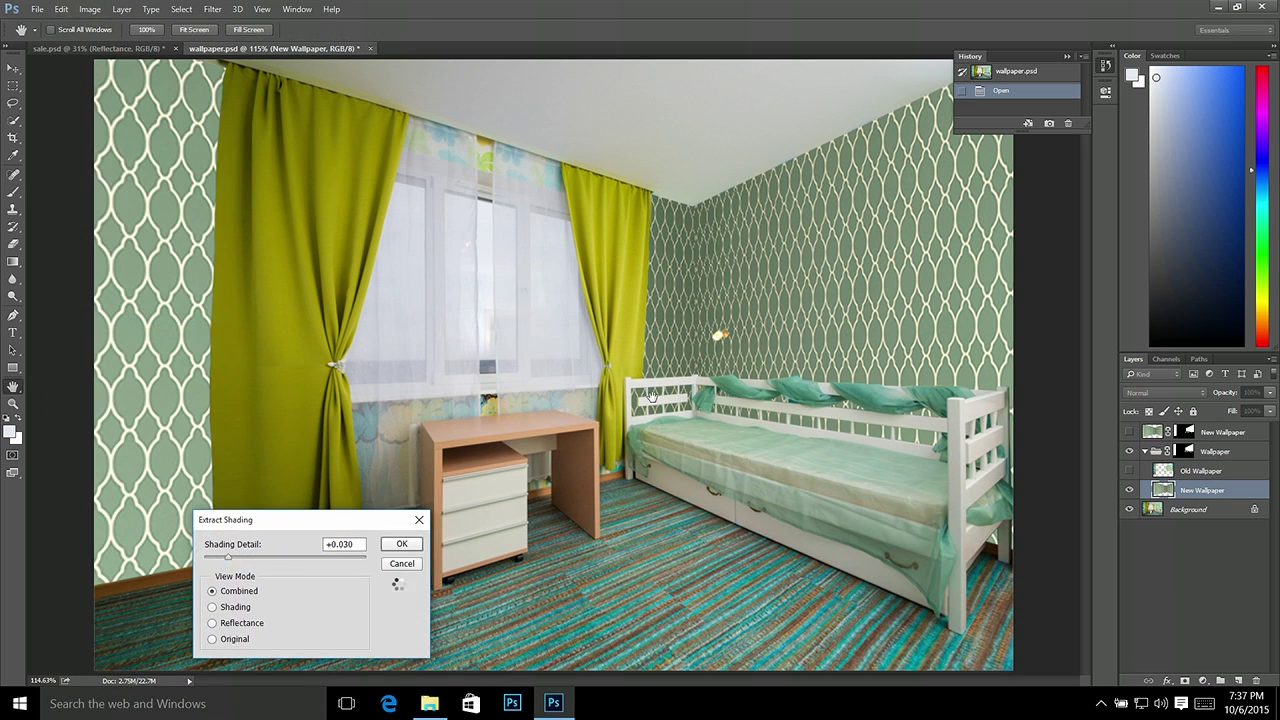
Step: Apply Extract Shading to New Wallpaper after previewing Reflectance, then show Old Wallpaper again
{"action": "left_click", "coordinate": [243, 624]}
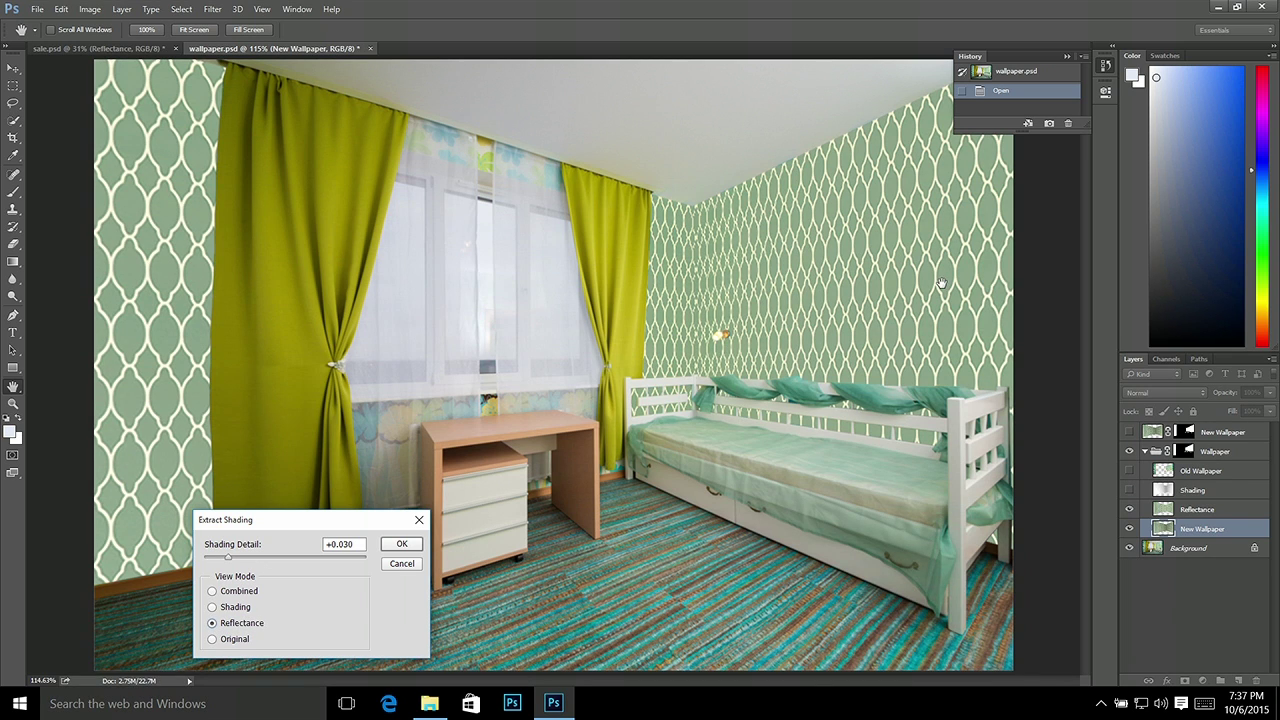
{"action": "left_click", "coordinate": [412, 550]}
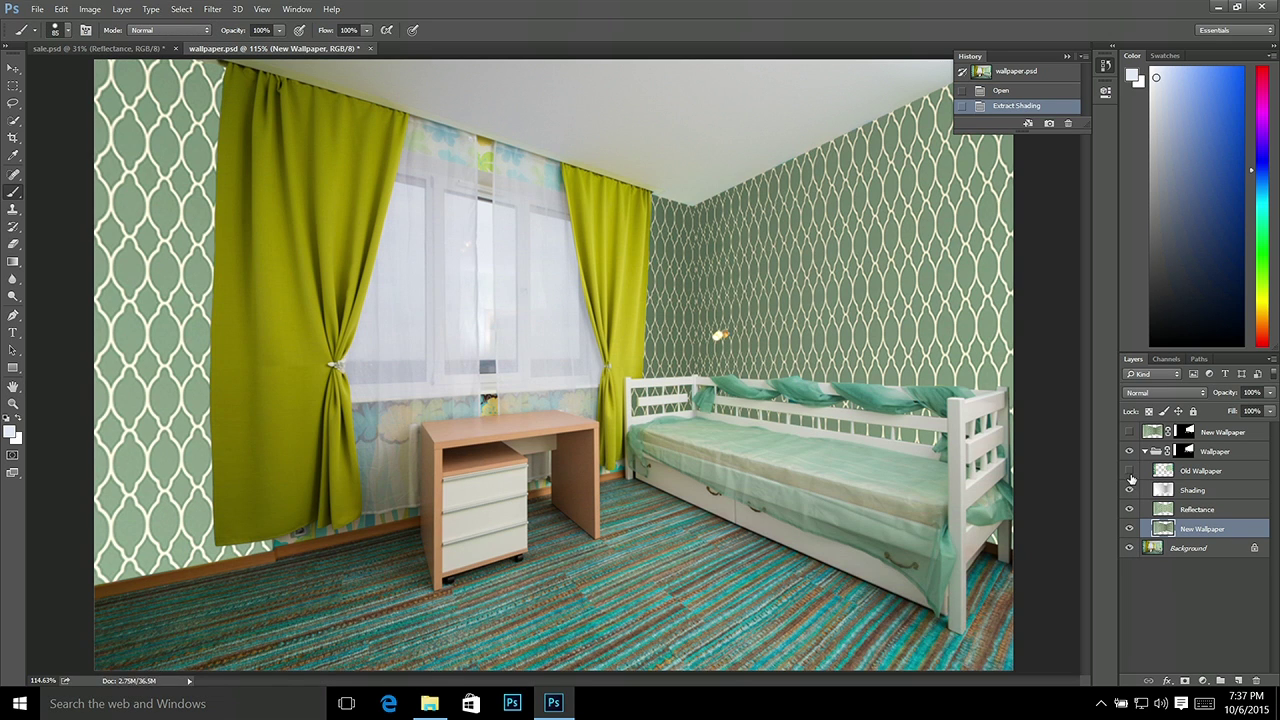
{"action": "left_click", "coordinate": [1130, 470]}
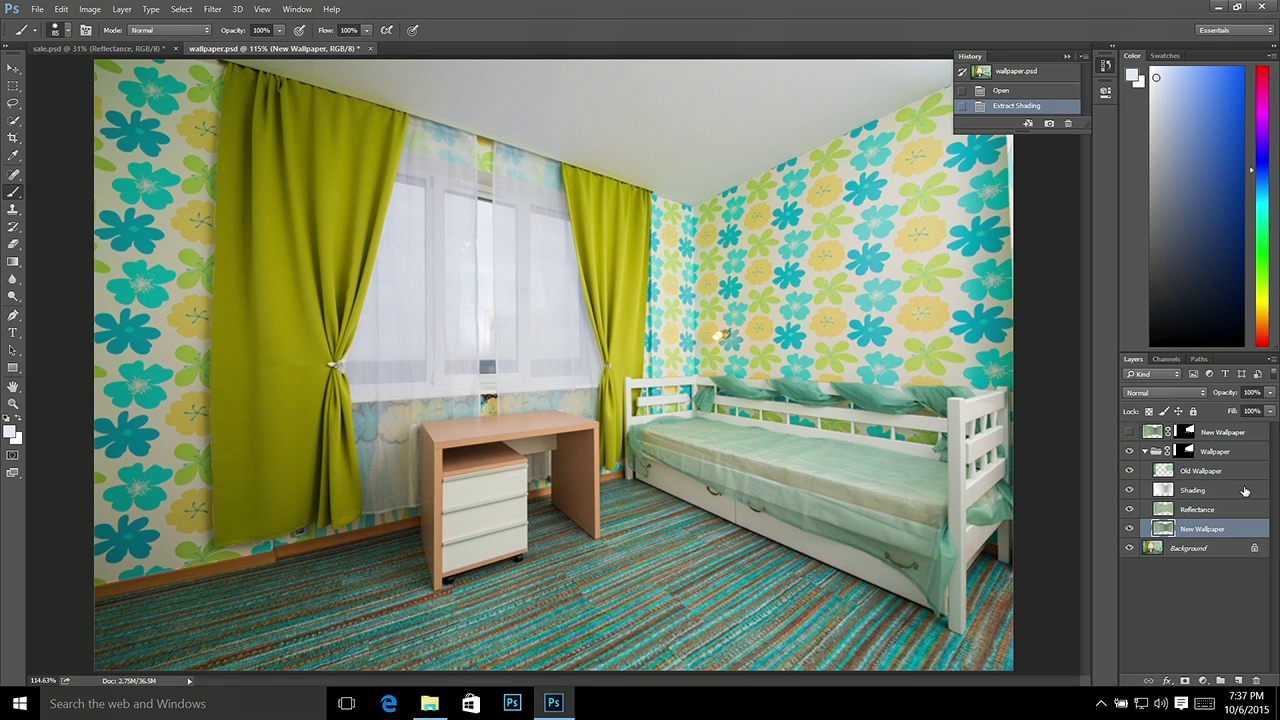
Step: Try Extract Shading on the current layer, preview its shading, then cancel it
{"action": "left_click", "coordinate": [61, 9]}
{"action": "left_click", "coordinate": [85, 319]}
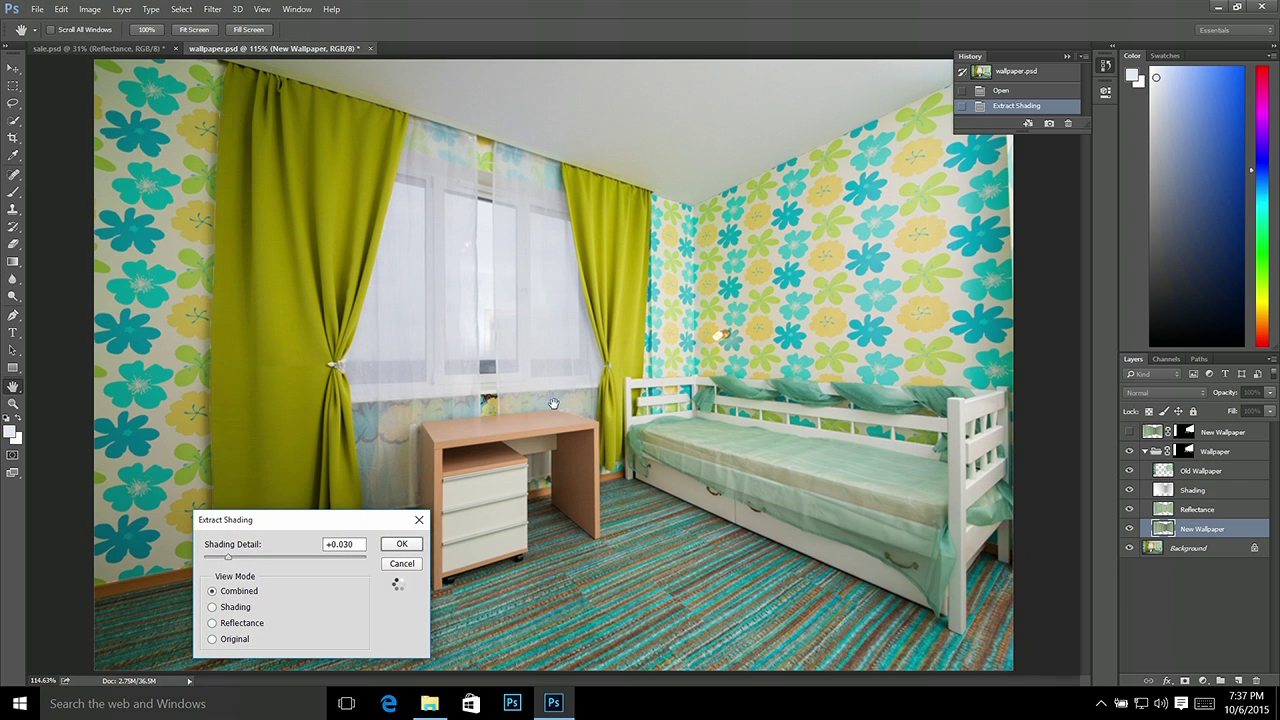
{"action": "left_click", "coordinate": [239, 608]}
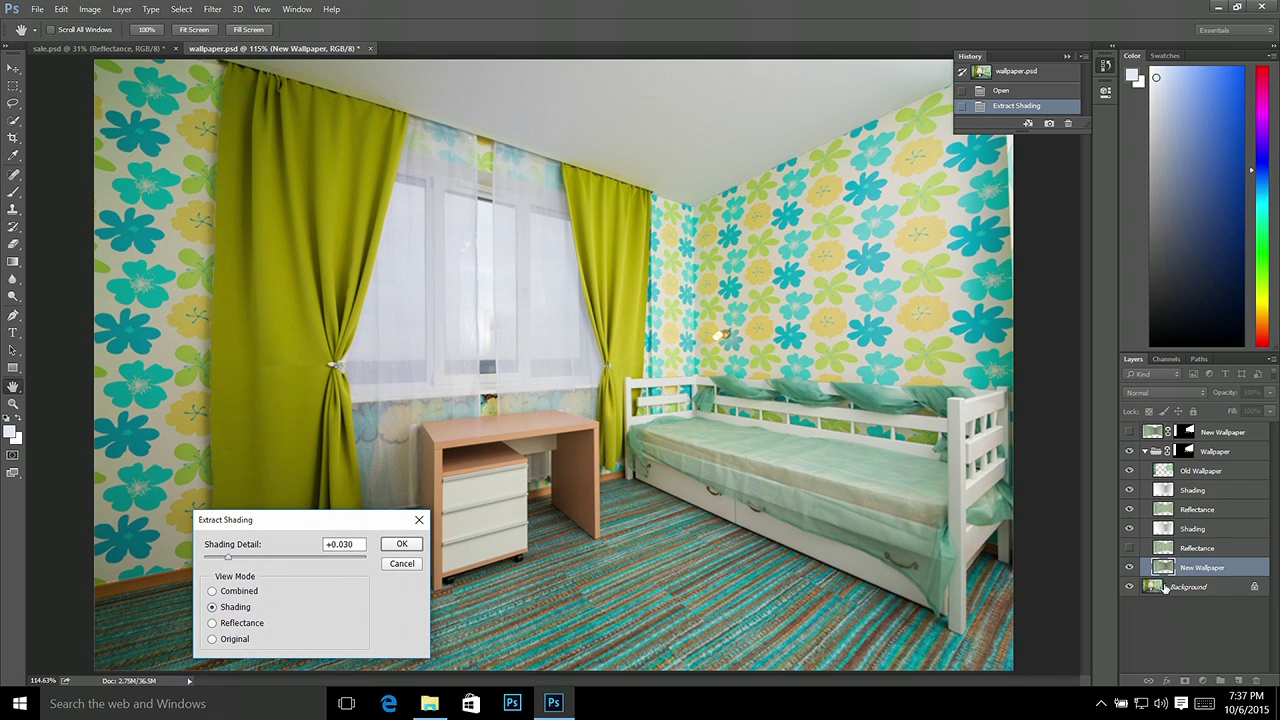
{"action": "left_click", "coordinate": [401, 564]}
Step: Select Old Wallpaper and apply Extract Shading after previewing its Shading view
{"action": "left_click", "coordinate": [1205, 471]}
{"action": "key", "text": "b"}
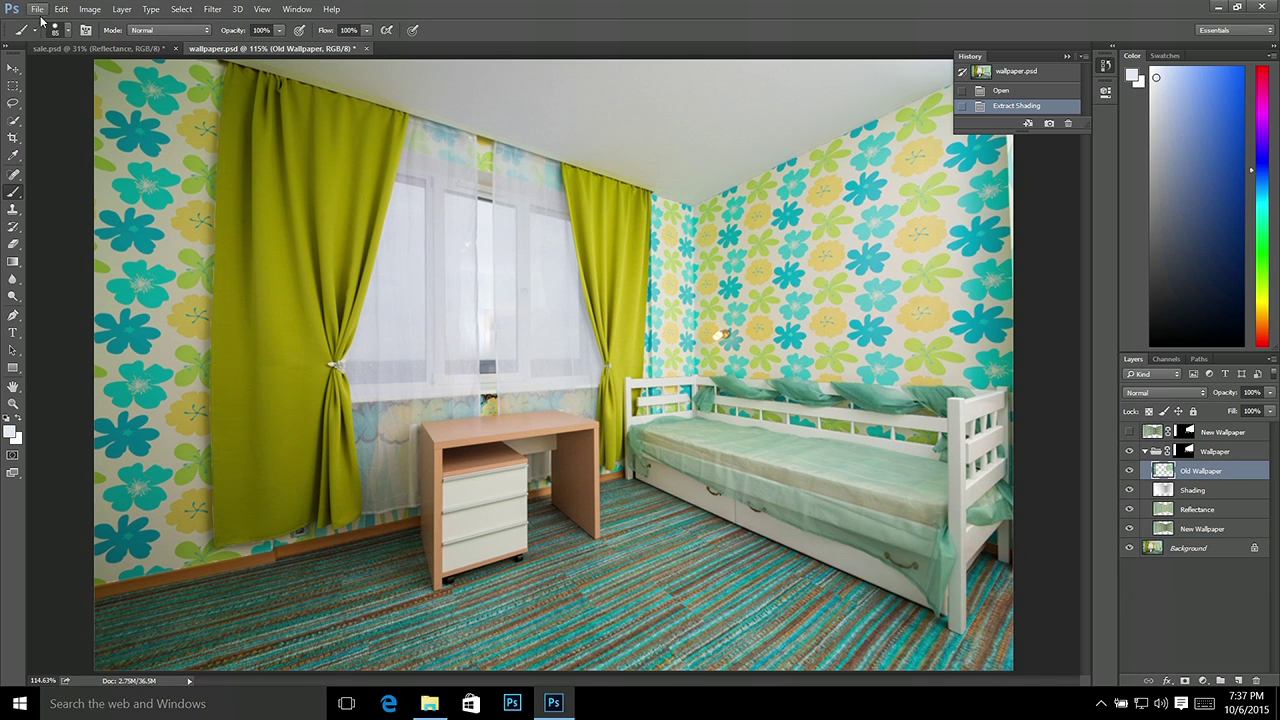
{"action": "left_click", "coordinate": [61, 9]}
{"action": "left_click", "coordinate": [72, 320]}
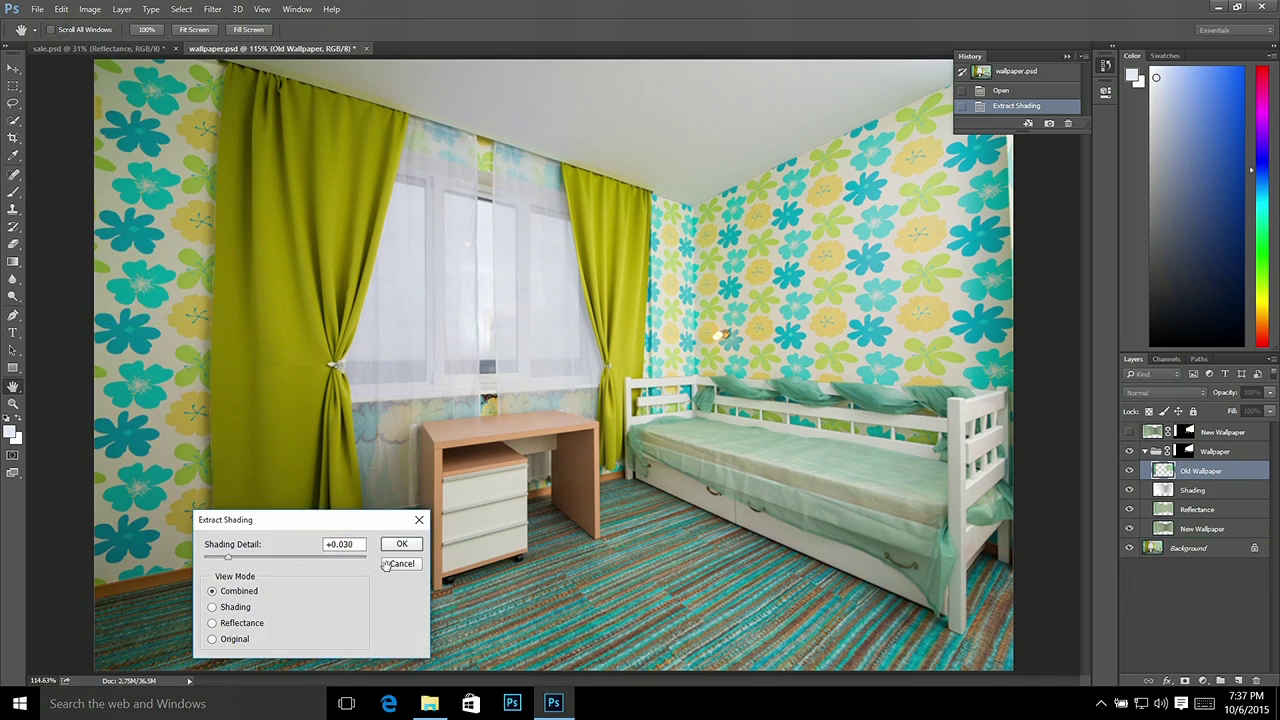
{"action": "left_click", "coordinate": [238, 607]}
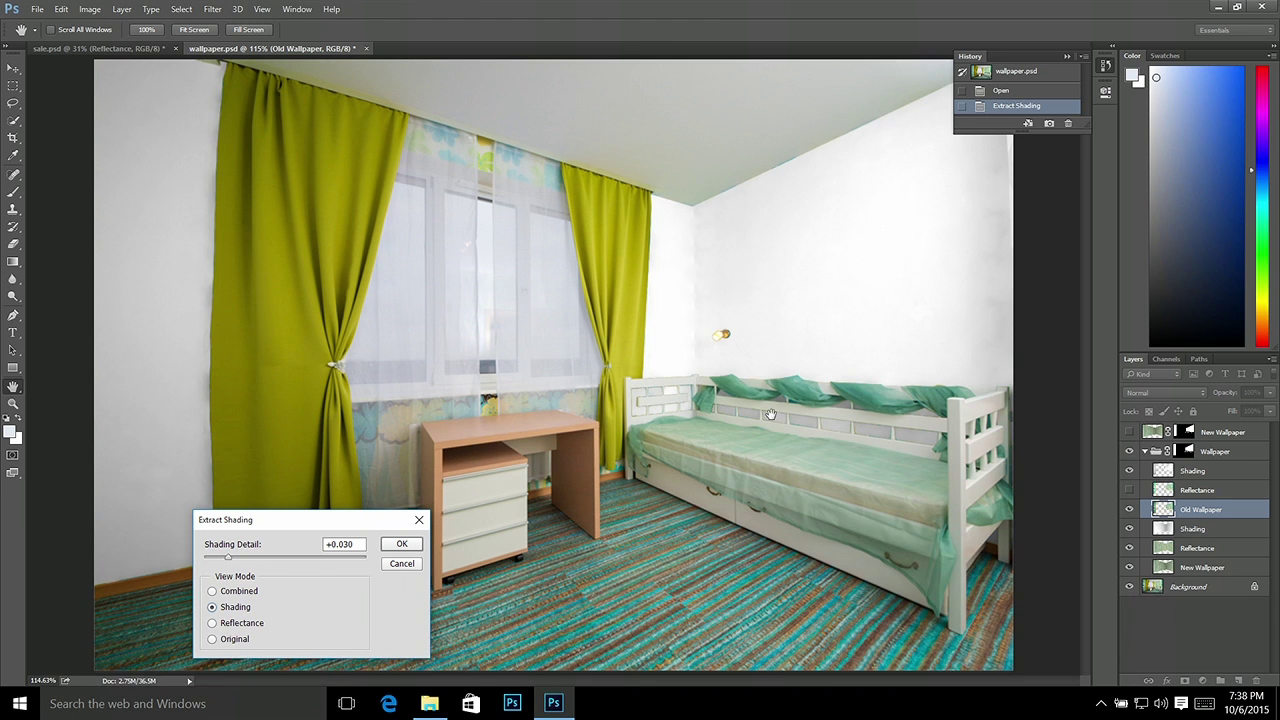
{"action": "left_click", "coordinate": [413, 548]}
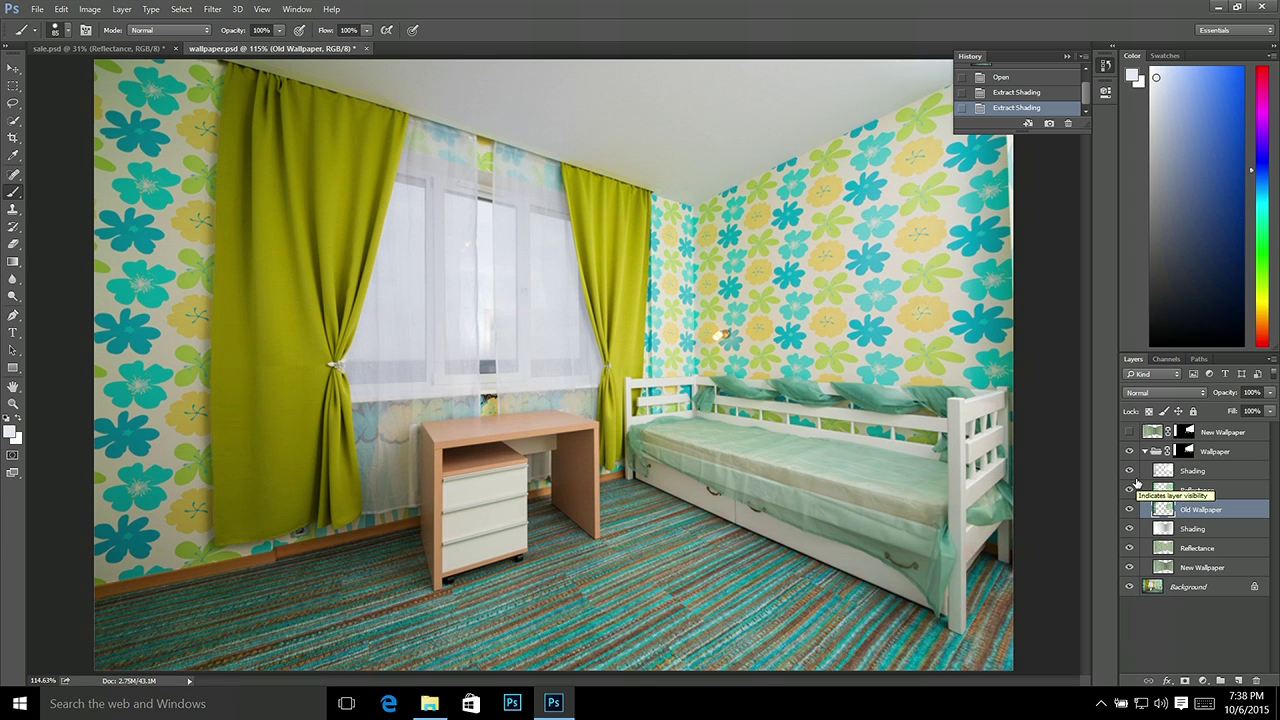
Step: Hide Reflectance, Old Wallpaper and lower Shading, then toggle the Wallpaper group to compare
{"action": "left_click_drag", "start_coordinate": [1129, 490], "coordinate": [1130, 536]}
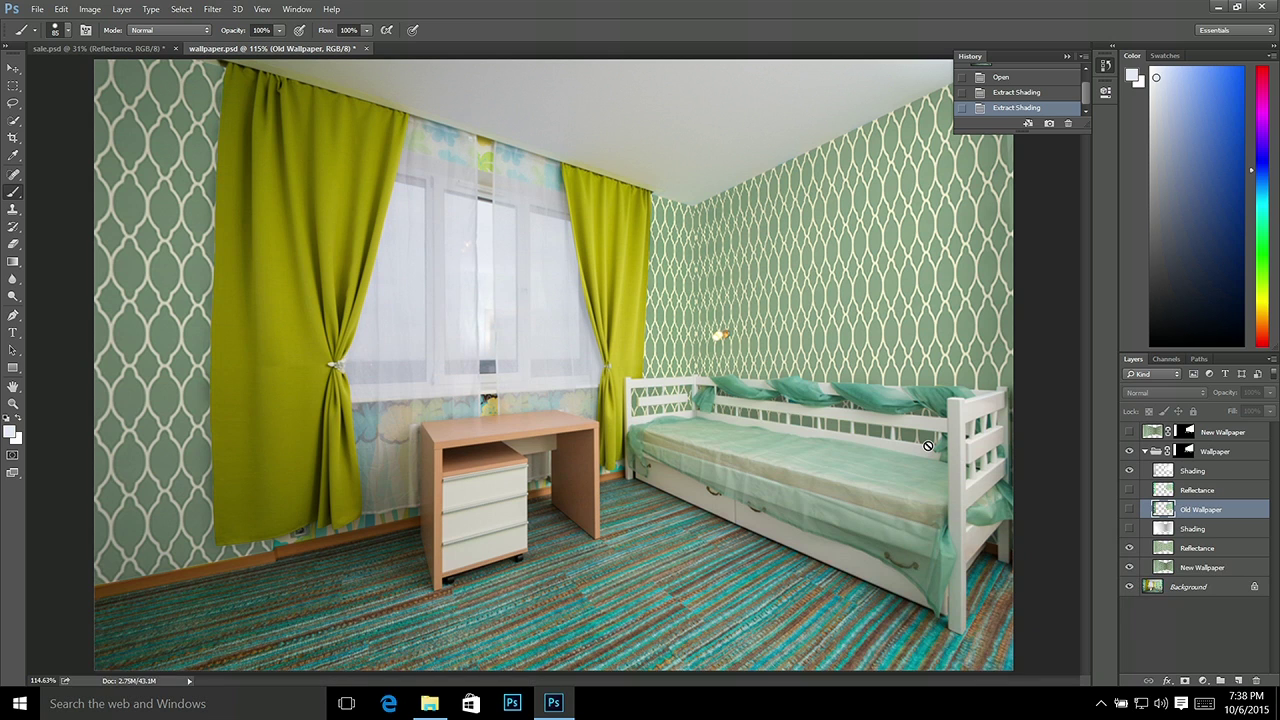
{"action": "left_click", "coordinate": [1129, 452]}
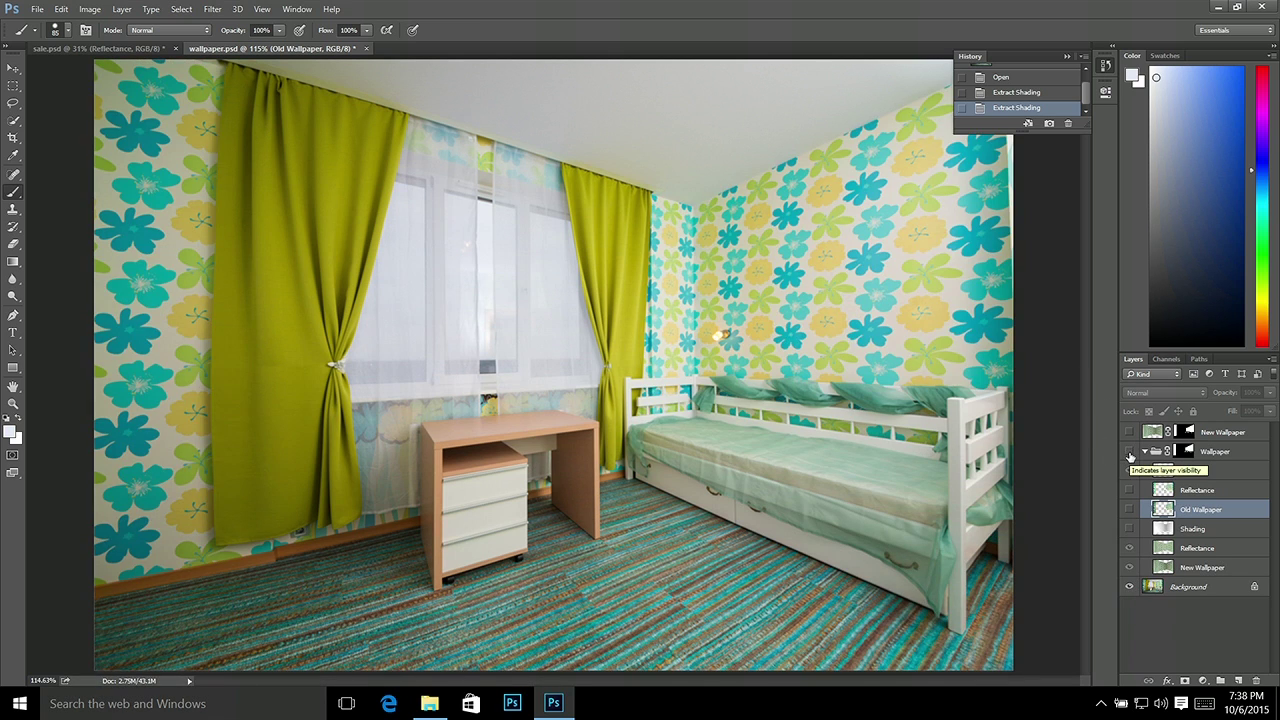
{"action": "left_click", "coordinate": [1129, 452]}
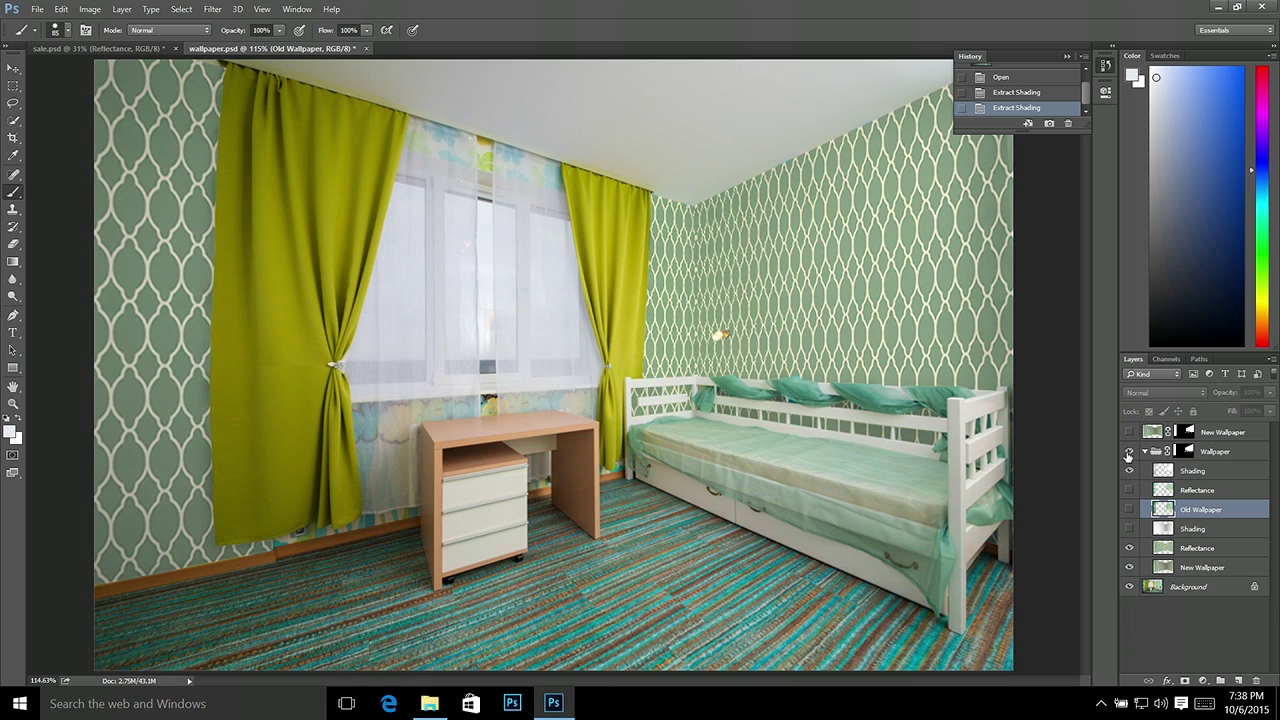